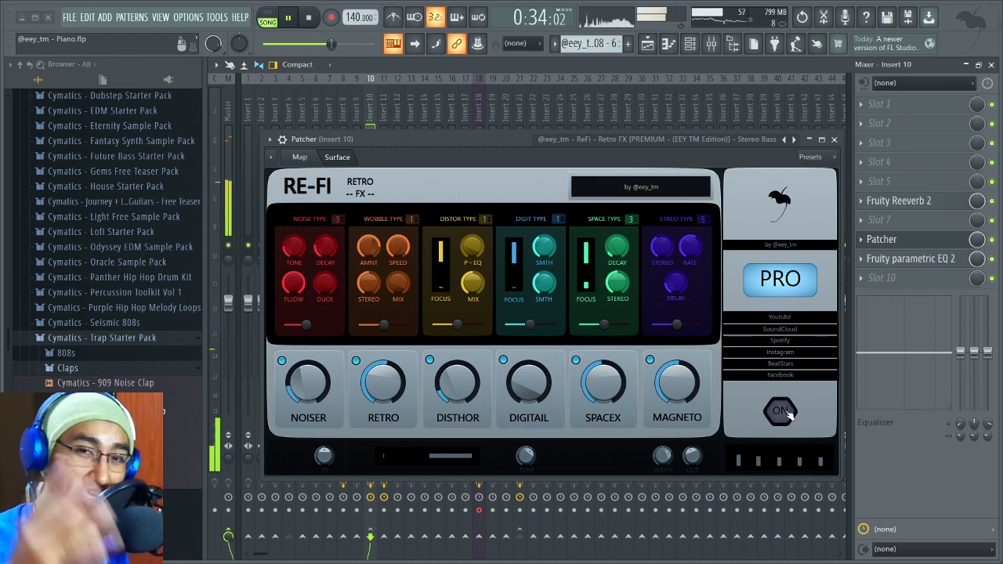
# Switch on the RE-FI Retro FX PRO effect in the Patcher
pyautogui.click(782, 413)
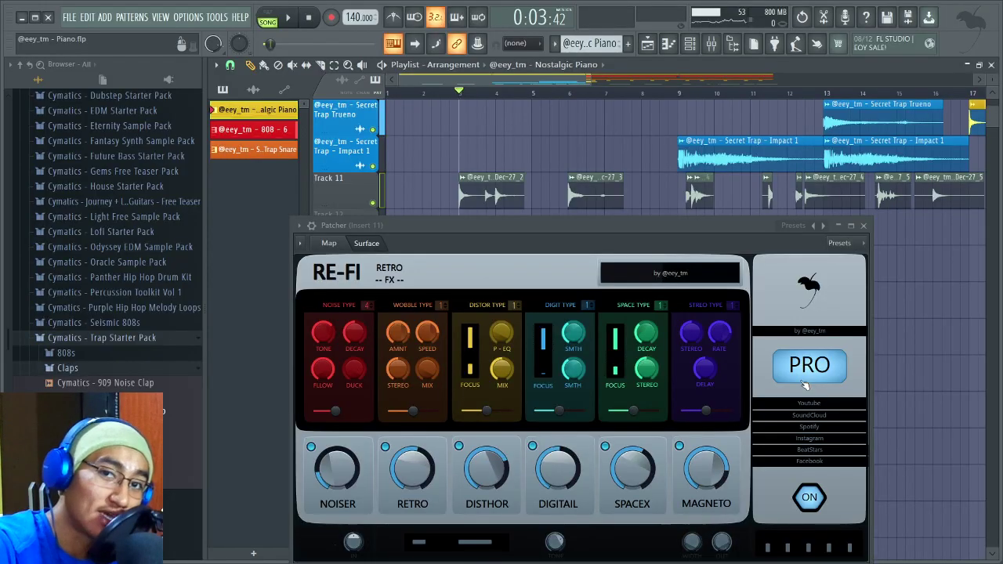
# Play the Nostalgic Piano arrangement through RE-FI PRO, stop it, then play and stop again
pyautogui.press('space')
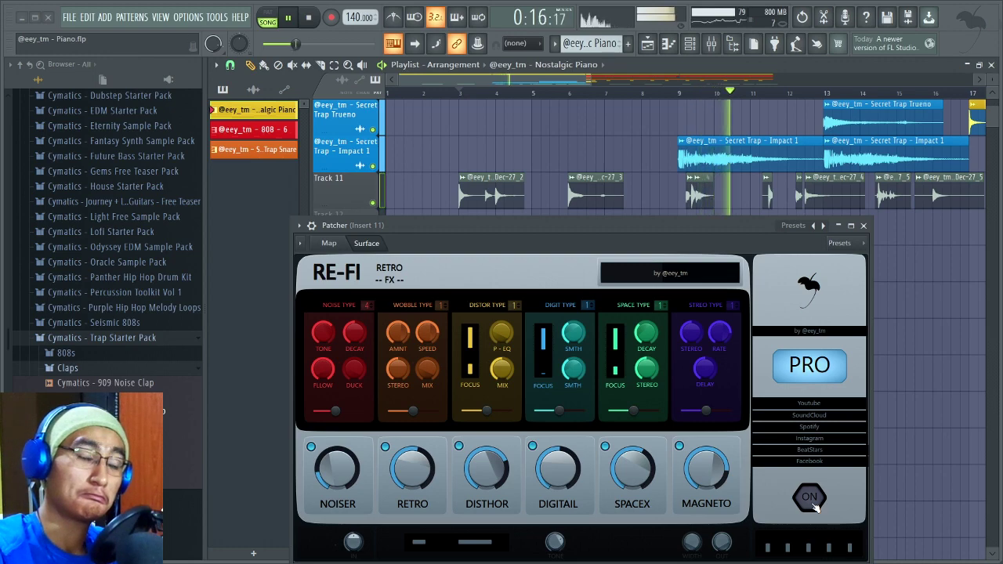
pyautogui.press('space')
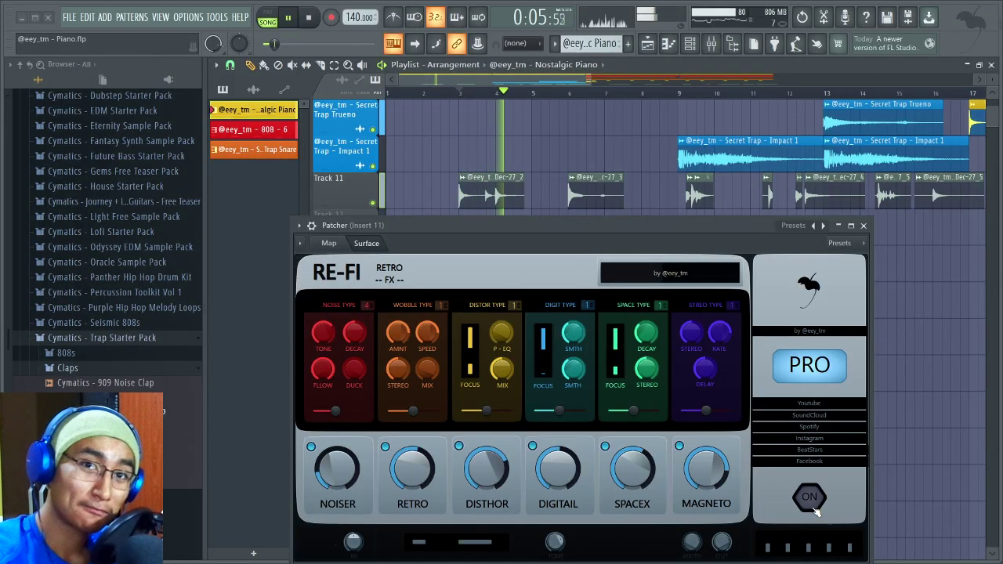
pyautogui.press('space')
# Bypass RE-FI during playback to hear the dry arrangement, rewinding to bar 3
pyautogui.press('space')
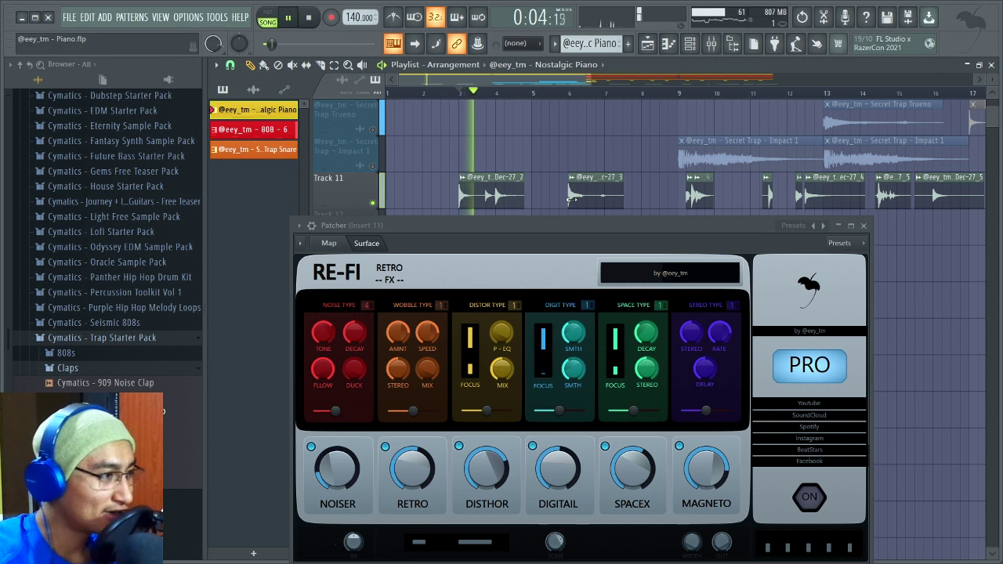
pyautogui.press('space')
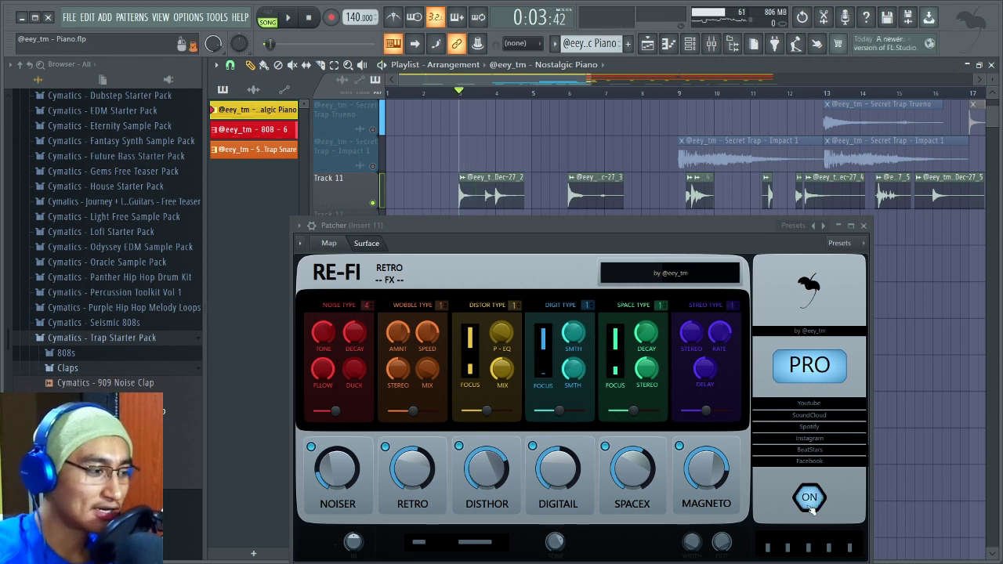
pyautogui.press('space')
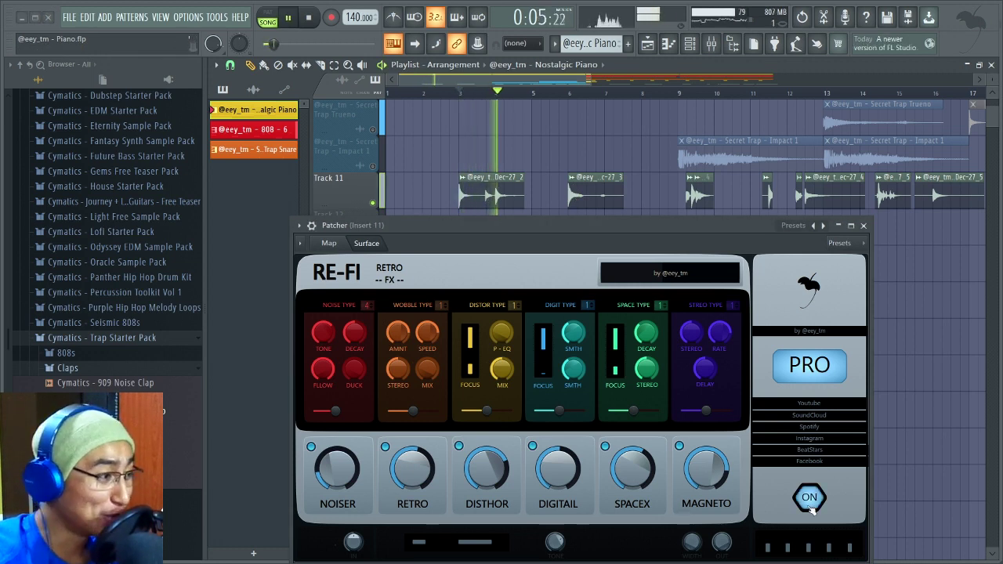
pyautogui.press('space')
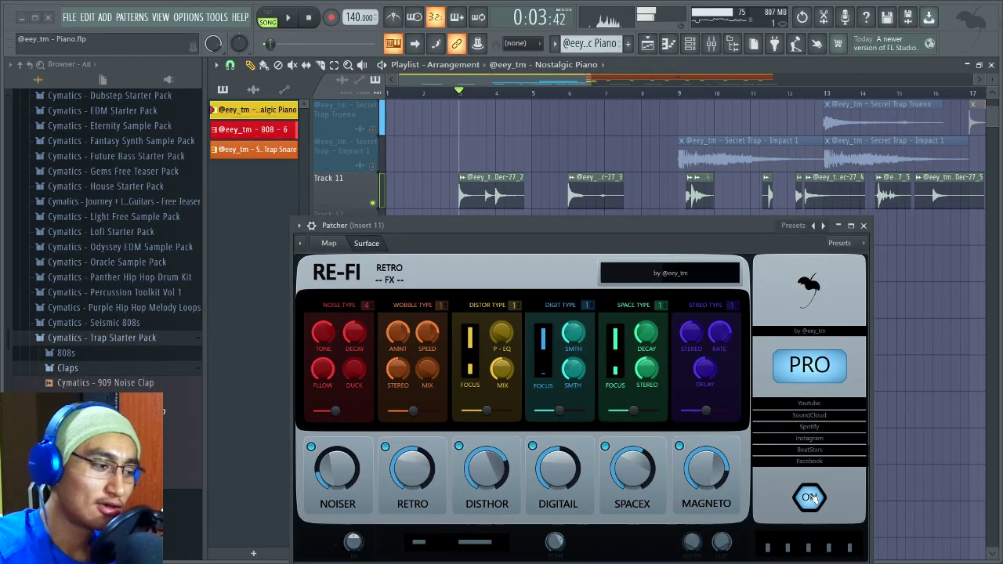
pyautogui.click(812, 497)
pyautogui.press('space')
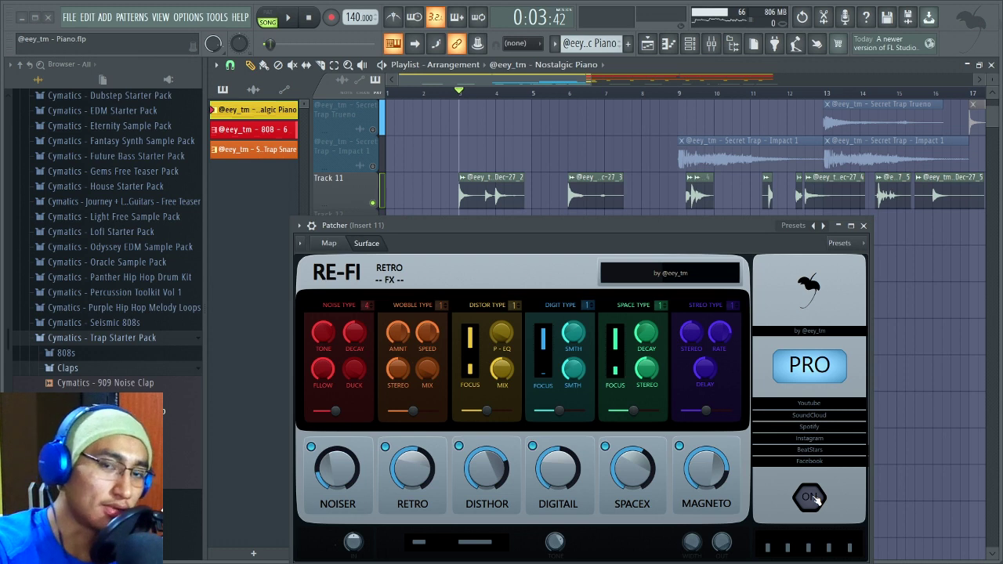
pyautogui.press('space')
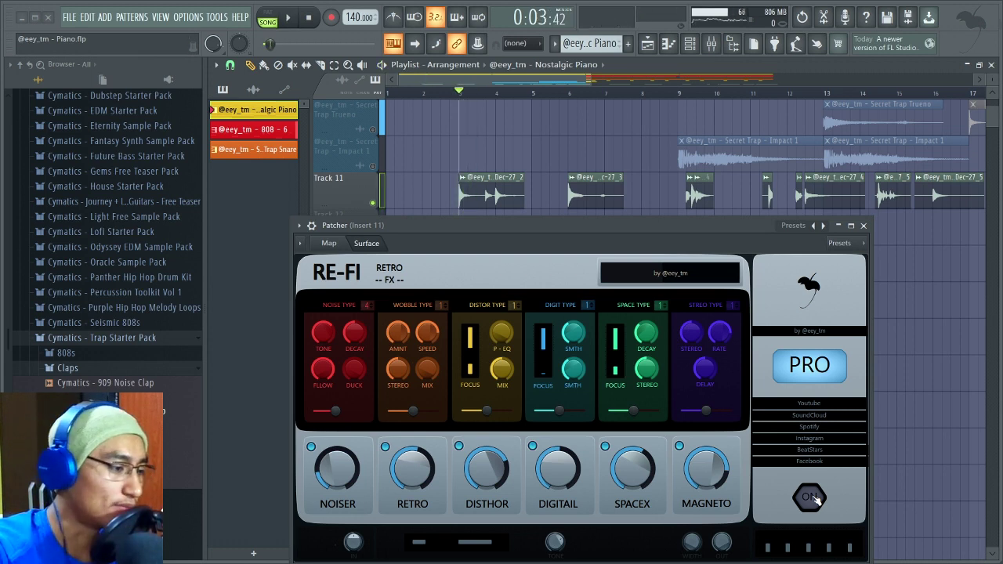
# Switch RE-FI back on and play a snippet to hear the effect
pyautogui.click(812, 498)
pyautogui.press('space')
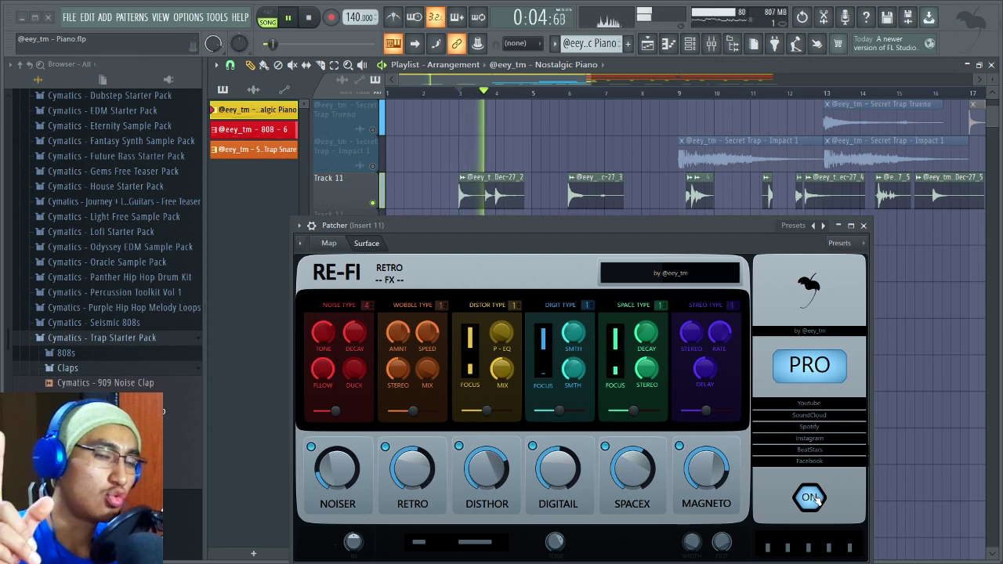
pyautogui.press('space')
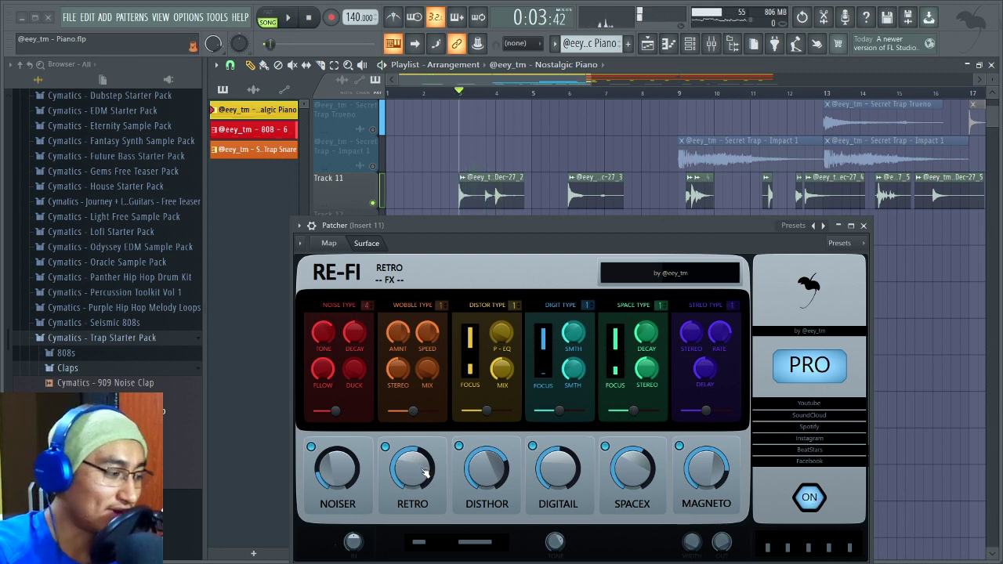
# Raise the RETRO amount, audition it, and move the Patcher window higher to reveal more tracks
pyautogui.moveTo(426, 473); pyautogui.dragTo(426, 463)
pyautogui.press('space')
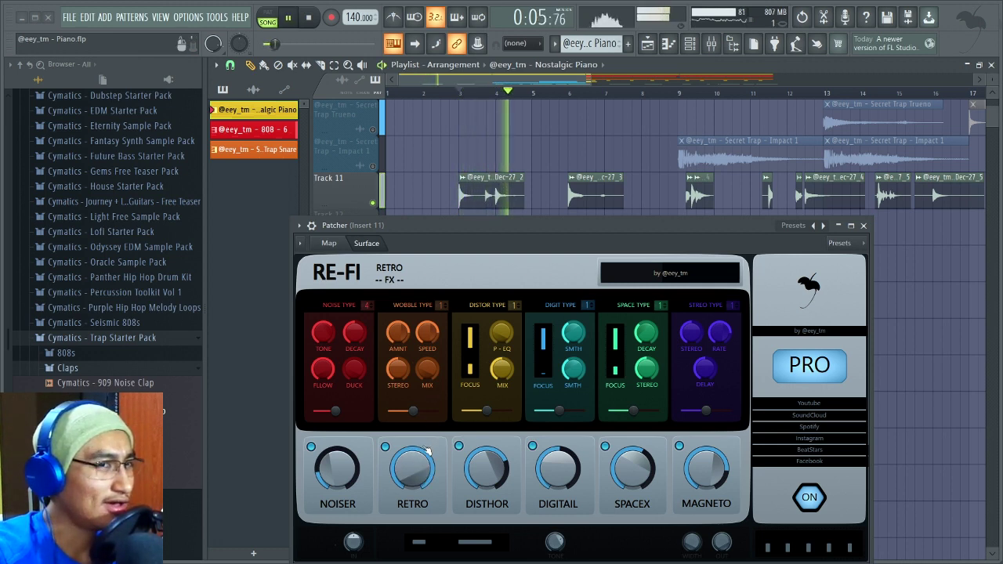
pyautogui.press('space')
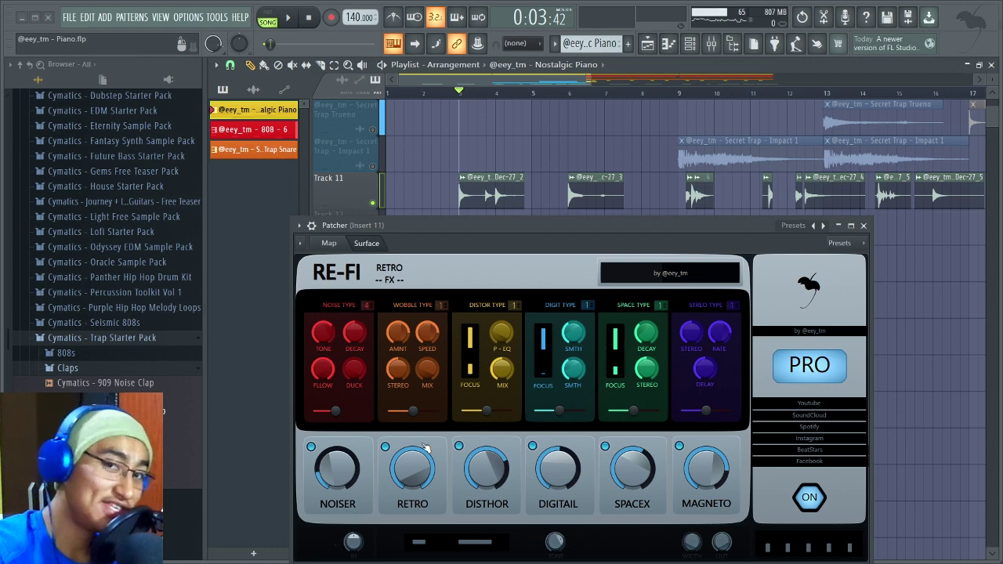
pyautogui.moveTo(485, 229); pyautogui.dragTo(465, 142)
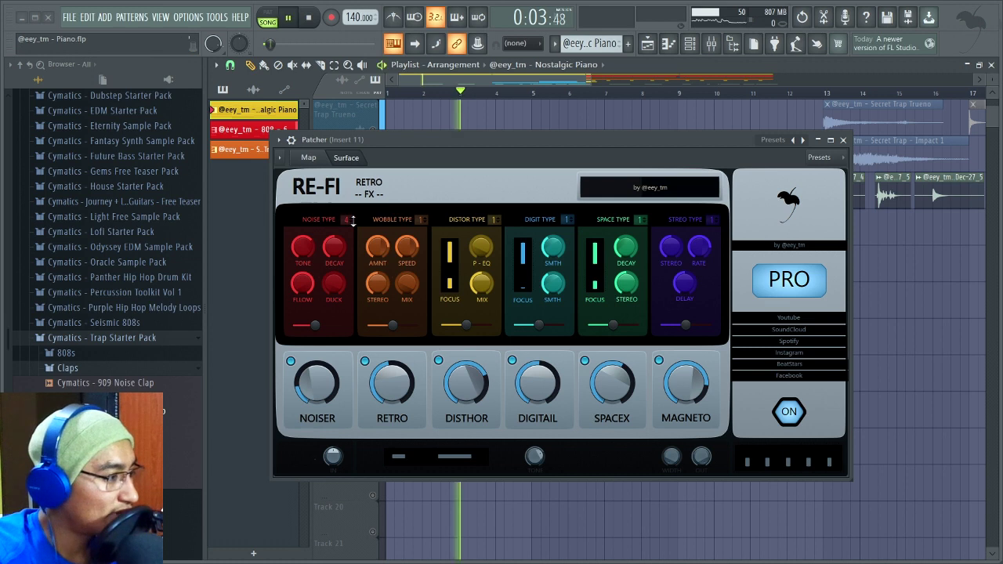
# Raise the NOISER amount and audition the added noise
pyautogui.moveTo(317, 407); pyautogui.dragTo(318, 345)
pyautogui.press('space')
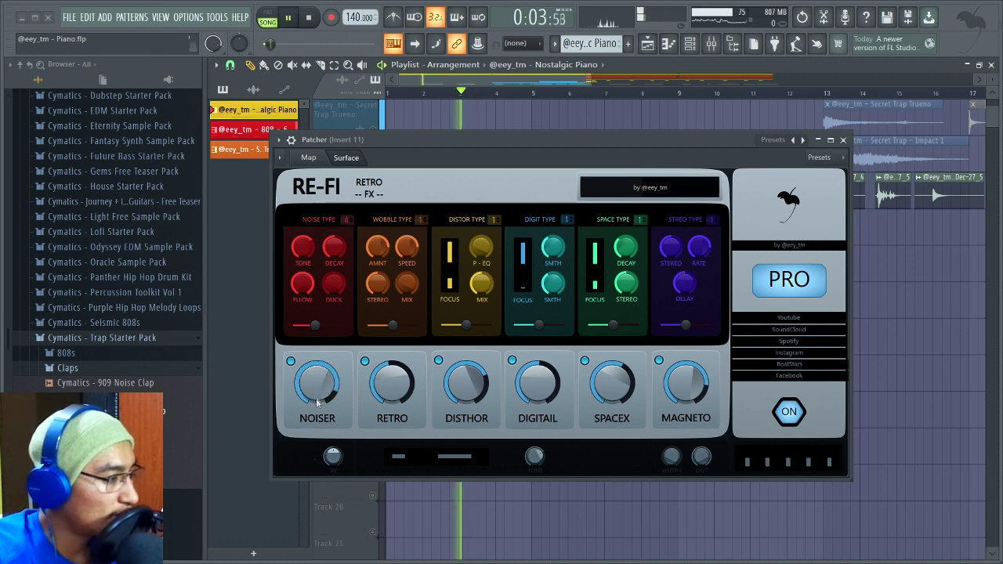
pyautogui.press('space')
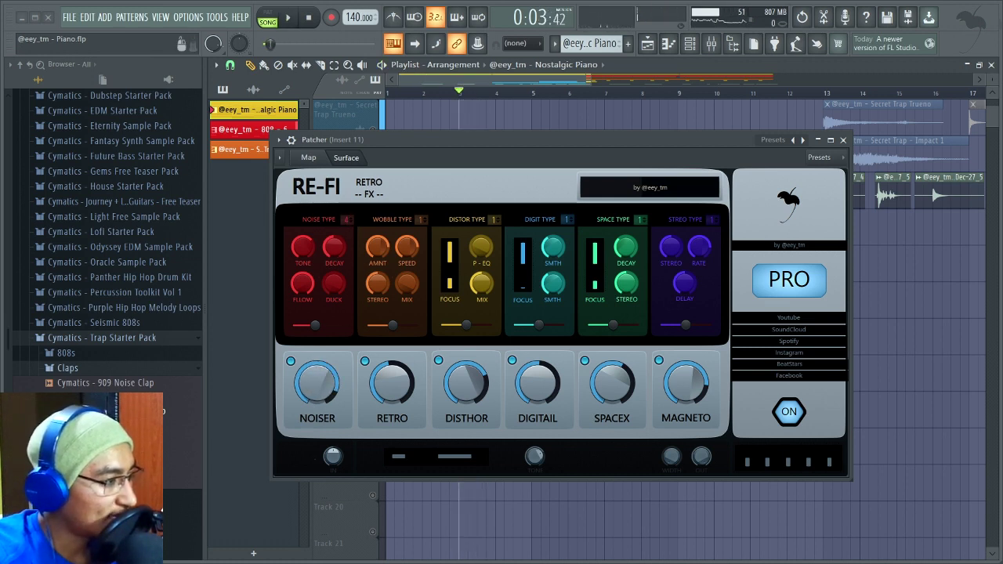
# Set NOISE TYPE to 3 while the arrangement plays
pyautogui.press('space')
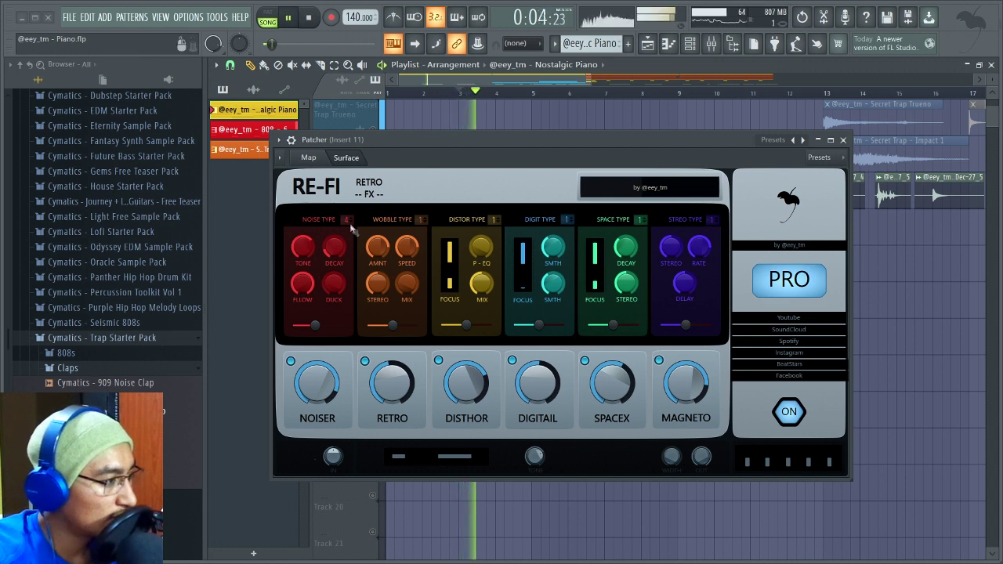
pyautogui.moveTo(345, 221); pyautogui.dragTo(345, 210)
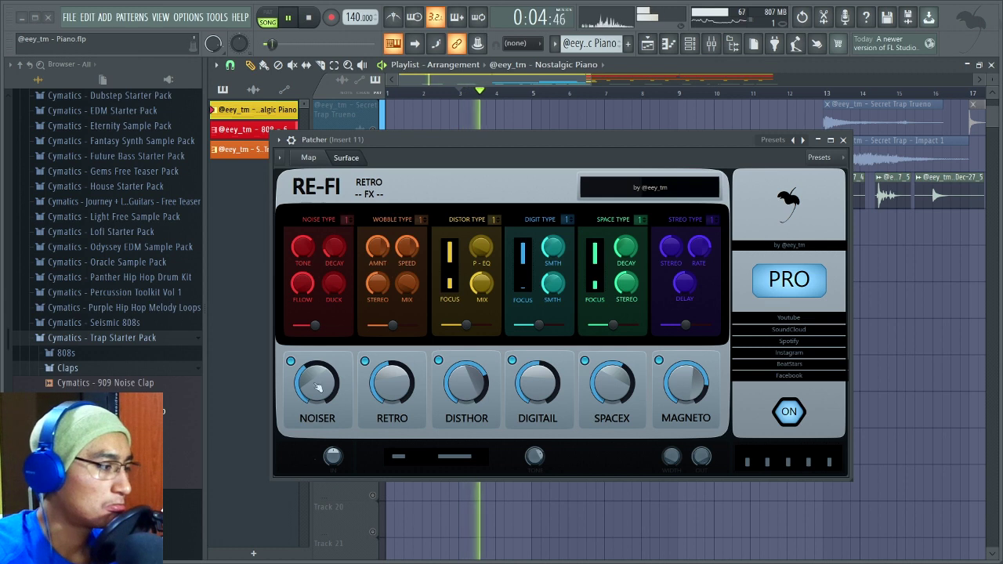
pyautogui.moveTo(316, 398); pyautogui.dragTo(324, 382)
pyautogui.press('space')
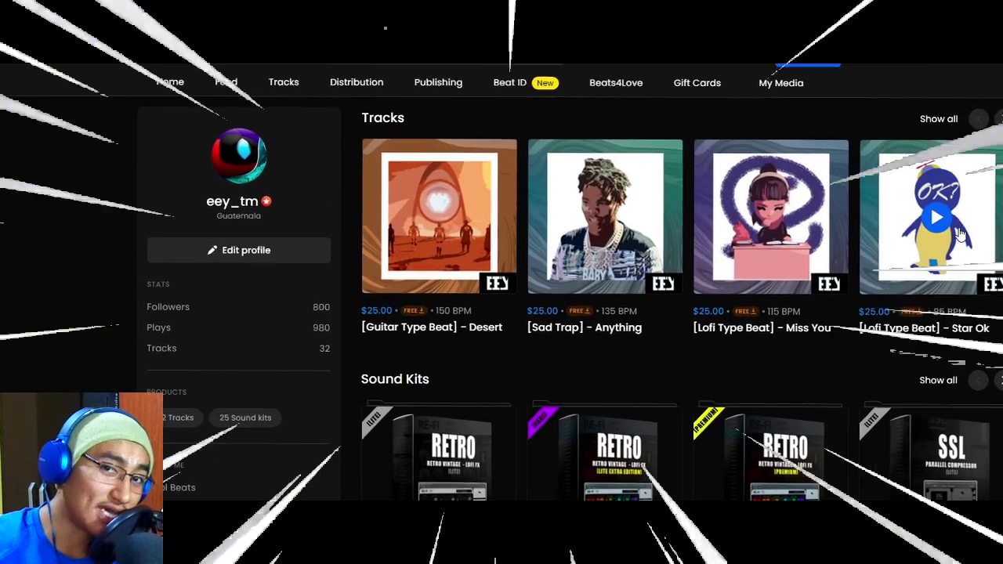
# Scroll to the Sound Kits section and show all of the store's sound kits
pyautogui.scroll(-2, 778, 243)
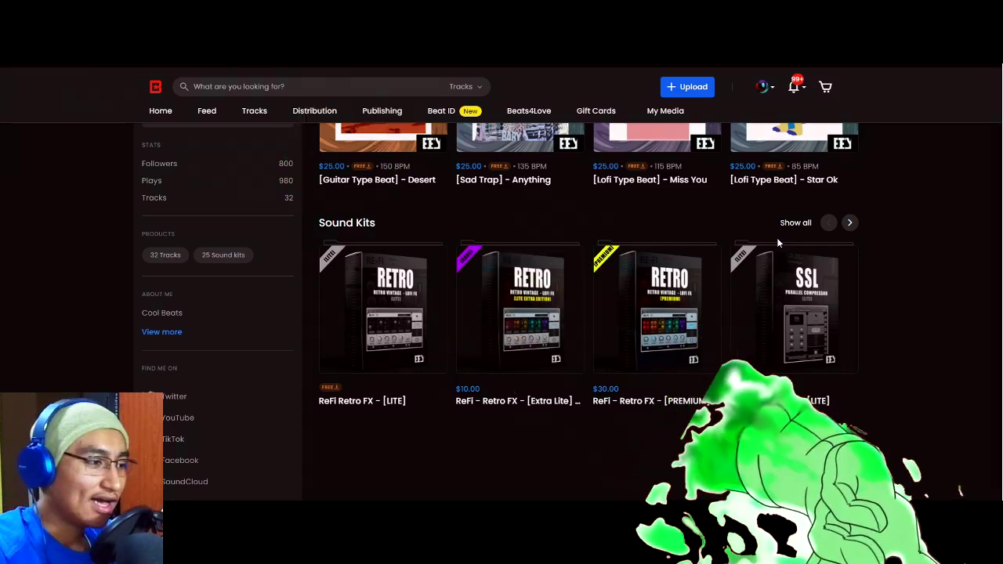
pyautogui.click(796, 223)
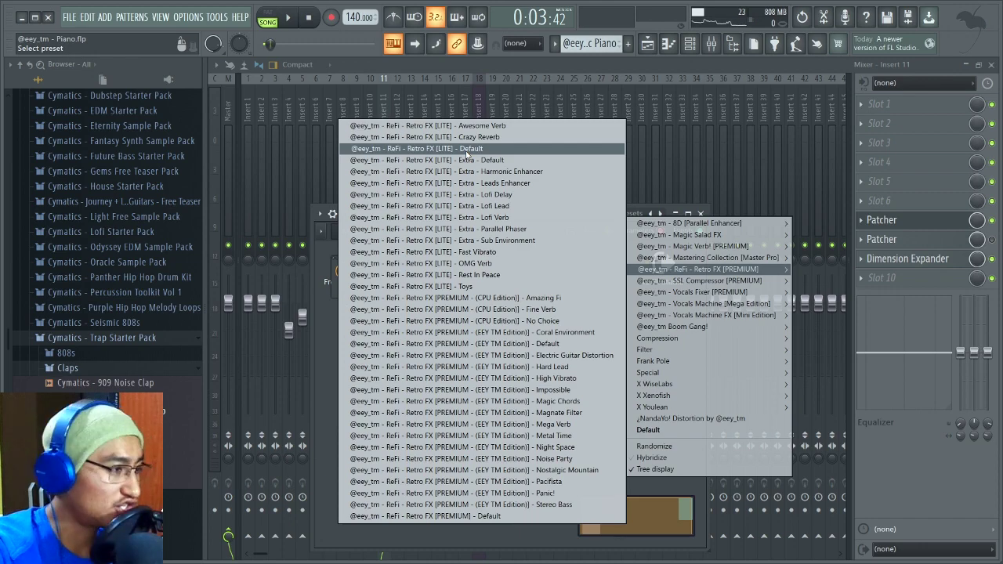
# Load the ReFi - Retro FX [LITE] - Default preset and audition it
pyautogui.click(466, 150)
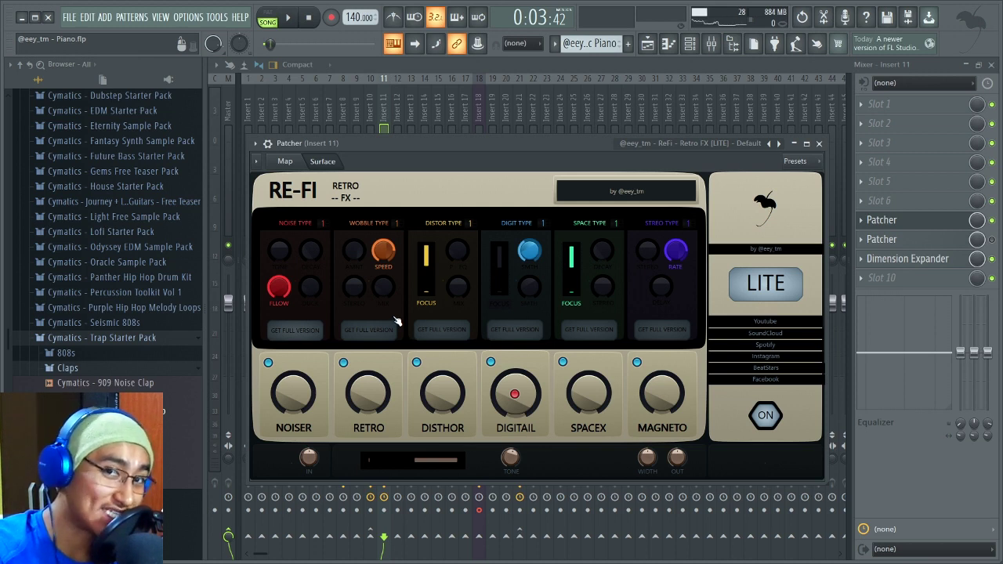
pyautogui.scroll(5, 294, 392)
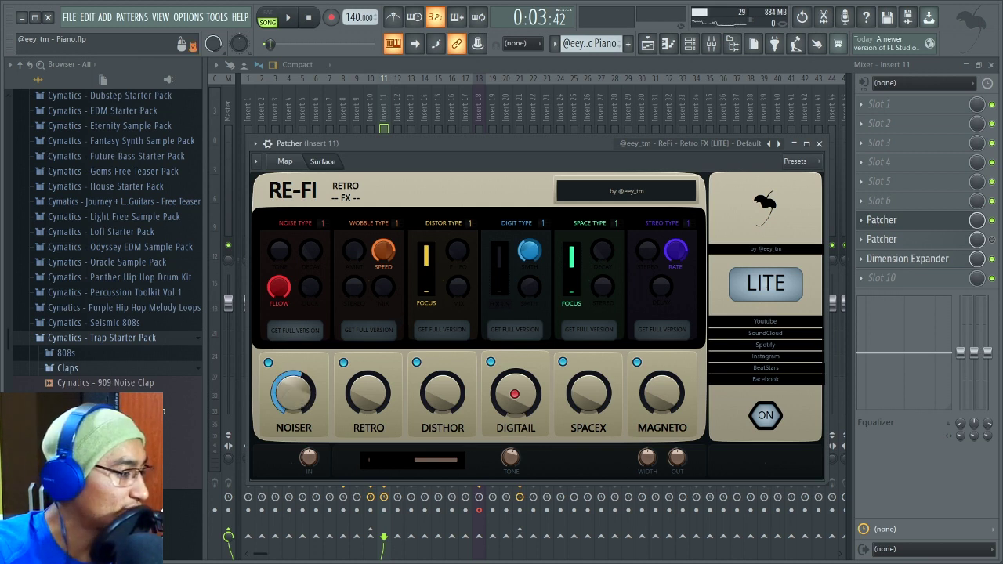
pyautogui.press('space')
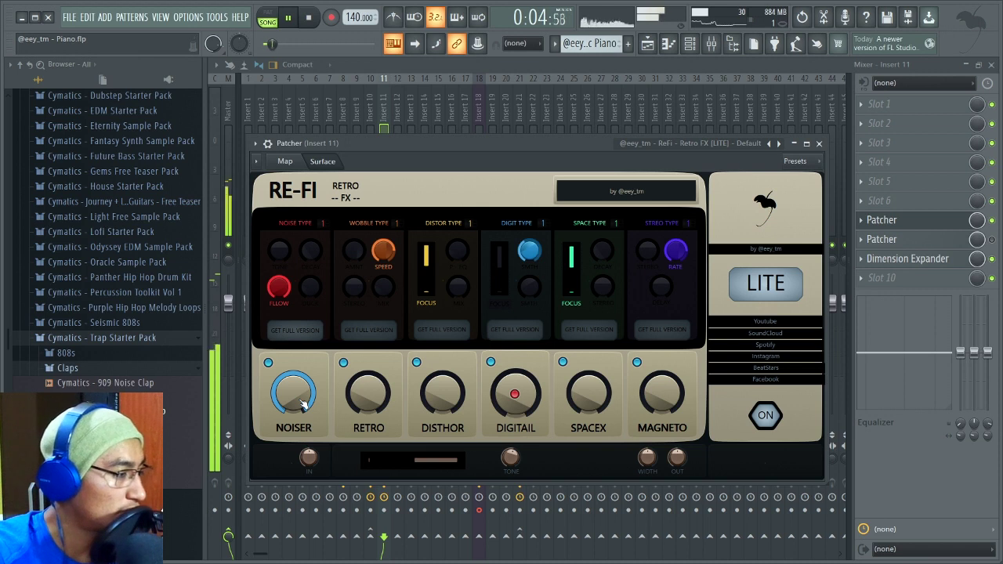
pyautogui.press('space')
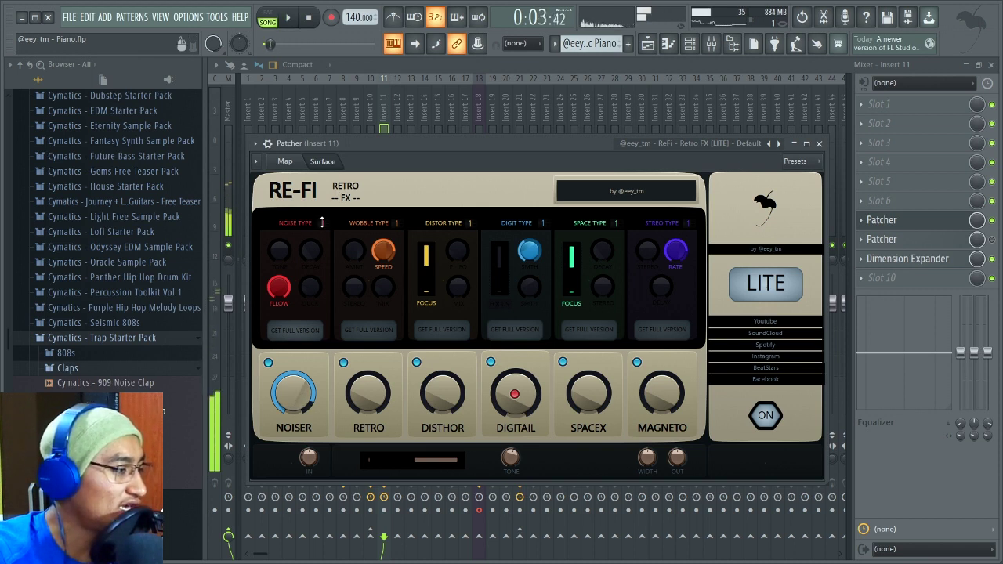
pyautogui.press('space')
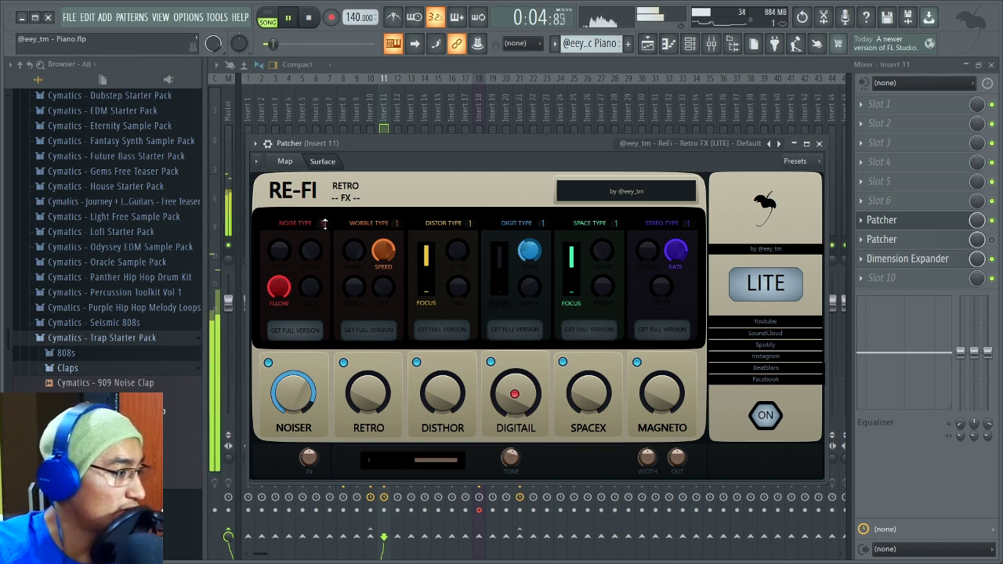
# Set NOISE TYPE to 5 and audition the new noise
pyautogui.moveTo(323, 224); pyautogui.dragTo(323, 212)
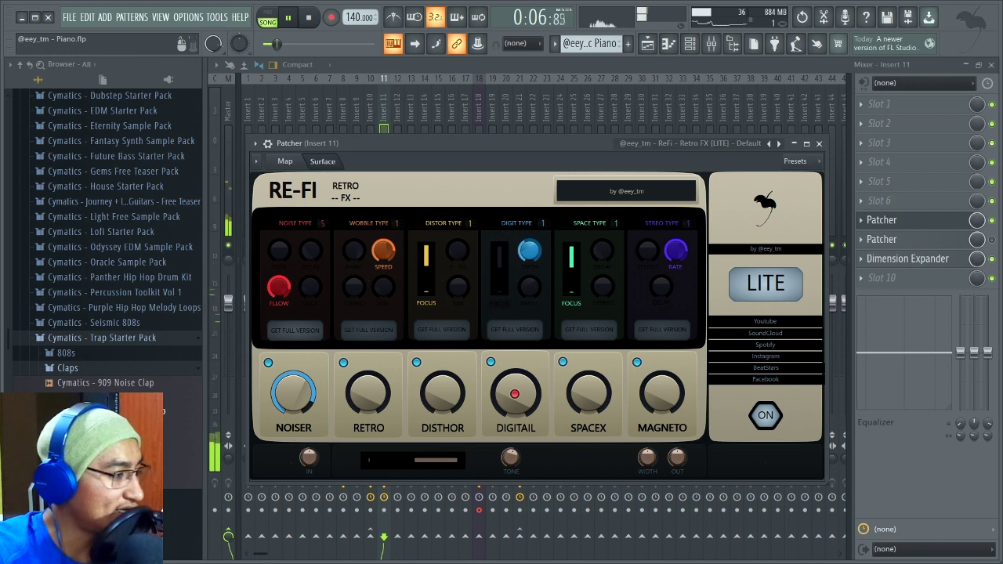
pyautogui.press('space')
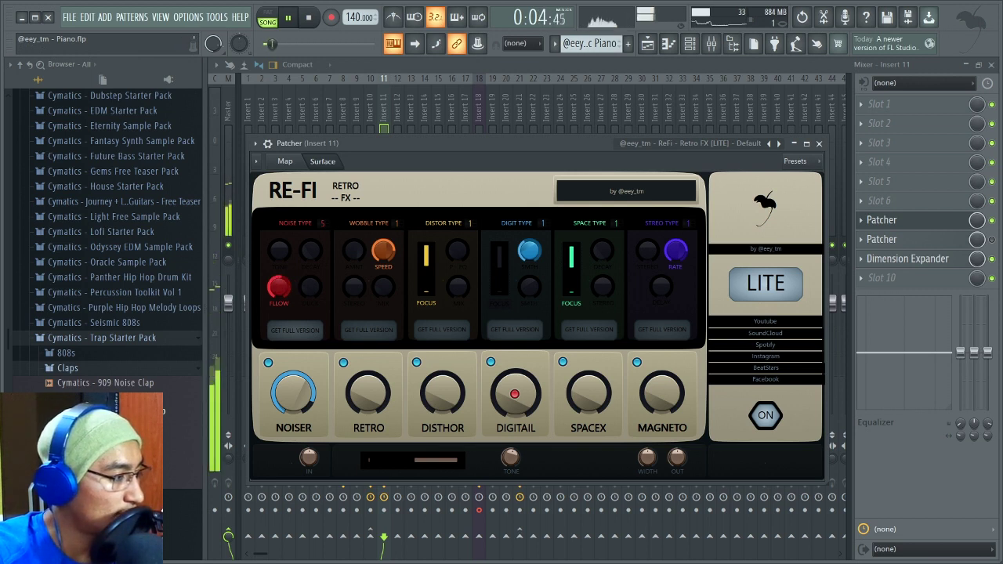
pyautogui.press('space')
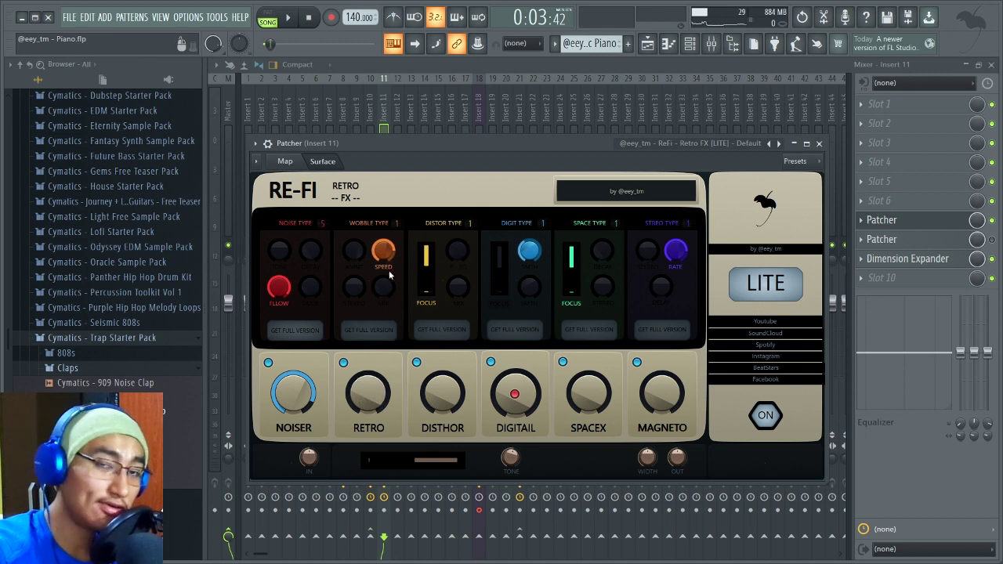
# Turn up RETRO on the LITE RE-FI and audition it twice
pyautogui.press('space')
pyautogui.moveTo(374, 375); pyautogui.dragTo(386, 396)
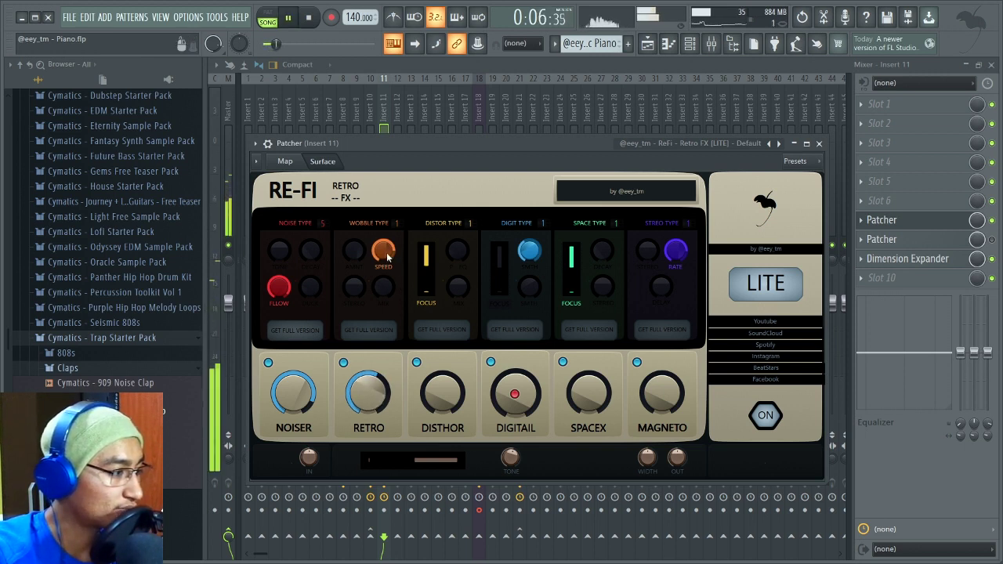
pyautogui.press('space')
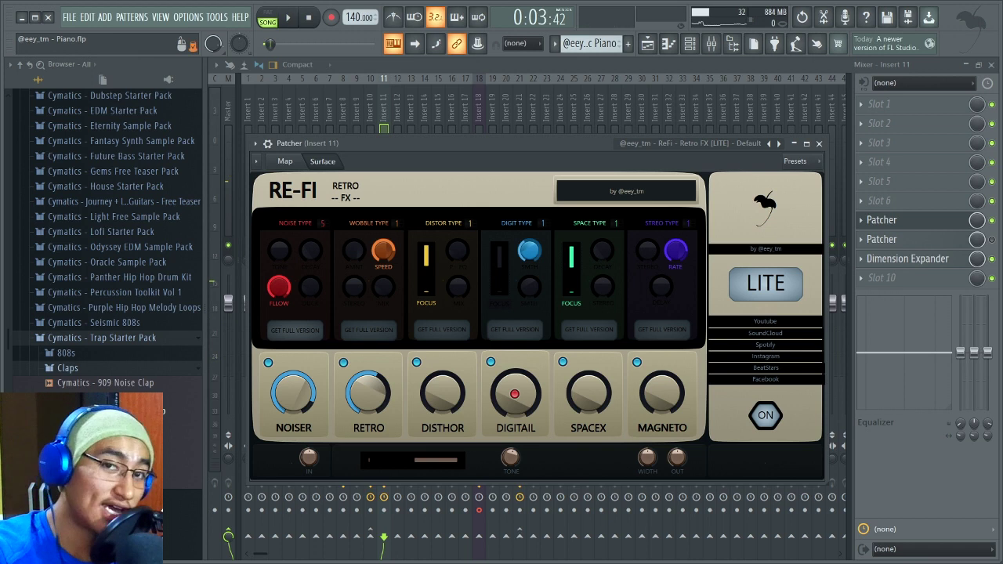
pyautogui.press('space')
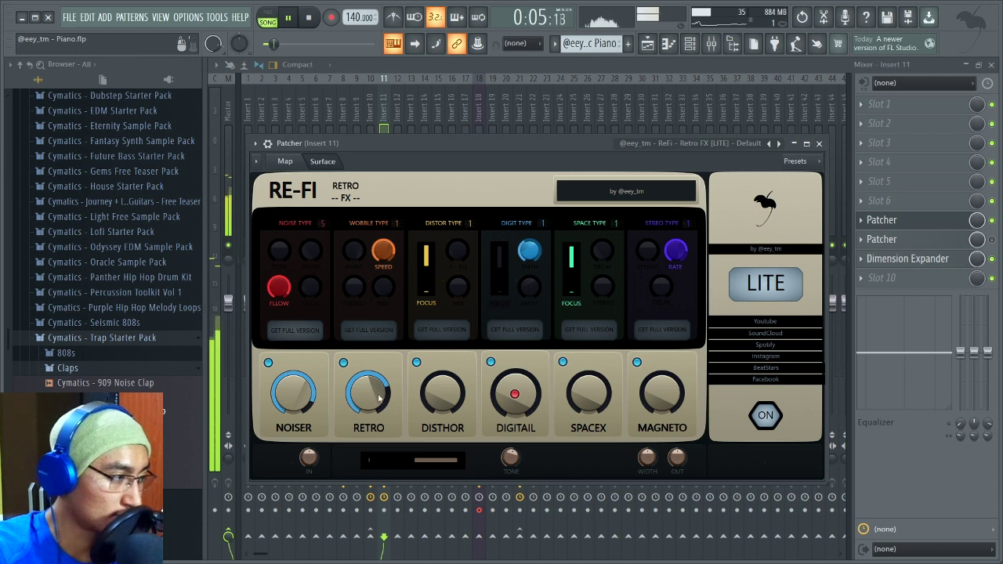
pyautogui.press('space')
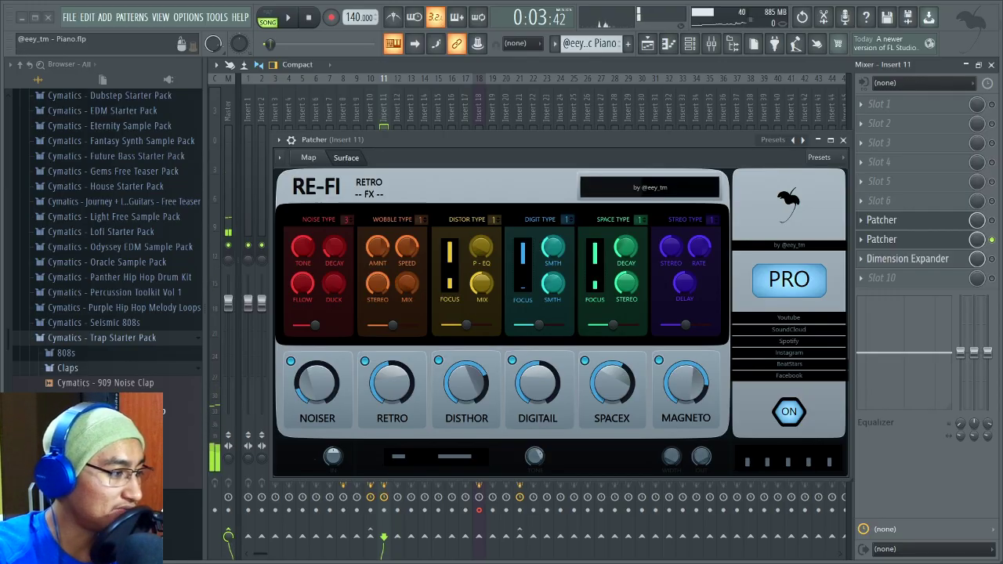
# Close the PRO plugin window and reopen the LITE RE-FI above the mixer
pyautogui.click(844, 140)
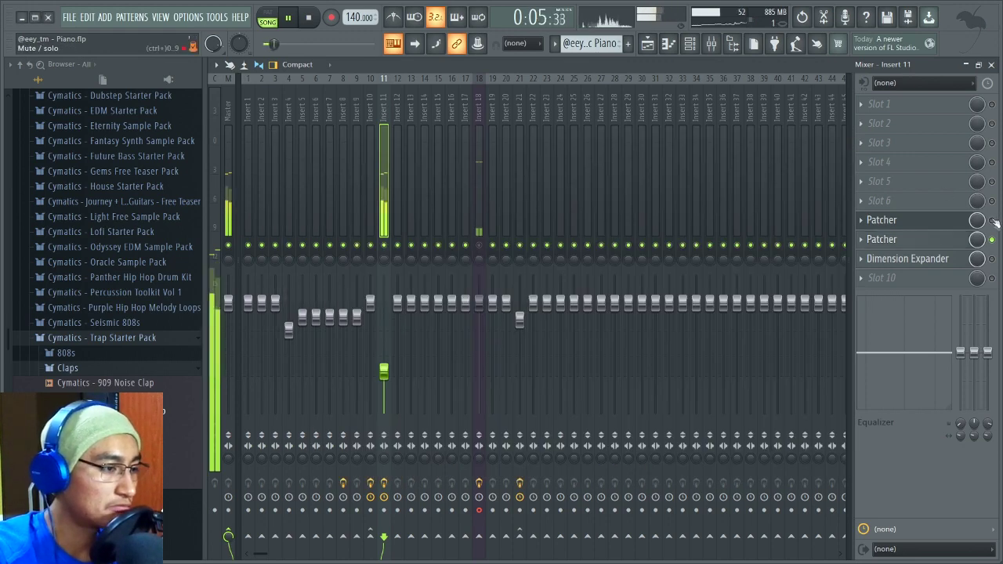
pyautogui.click(882, 221)
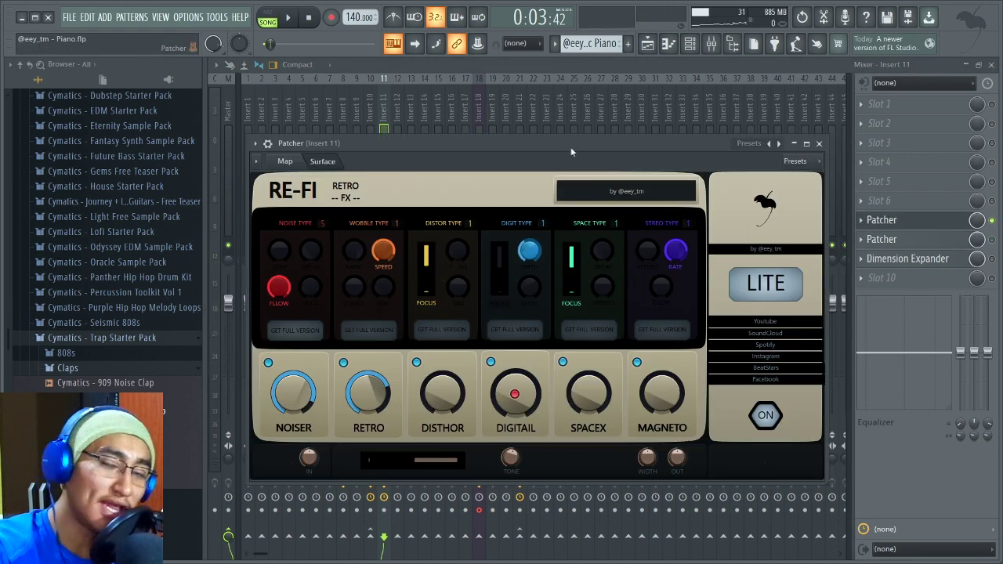
pyautogui.moveTo(571, 147); pyautogui.dragTo(582, 101)
# Turn up DISTHOR and RETRO on the LITE RE-FI, auditioning the distortion
pyautogui.moveTo(453, 355)
pyautogui.mouseDown()
pyautogui.moveTo(453, 345)
pyautogui.moveTo(453, 355)
pyautogui.mouseUp()
pyautogui.press('space')
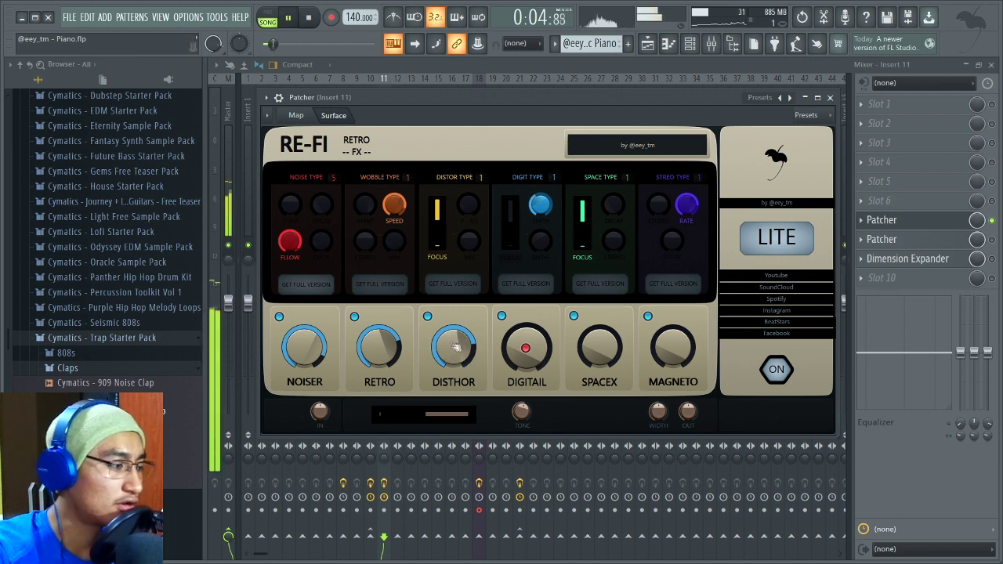
pyautogui.moveTo(379, 357)
pyautogui.mouseDown()
pyautogui.moveTo(379, 333)
pyautogui.moveTo(374, 345)
pyautogui.mouseUp()
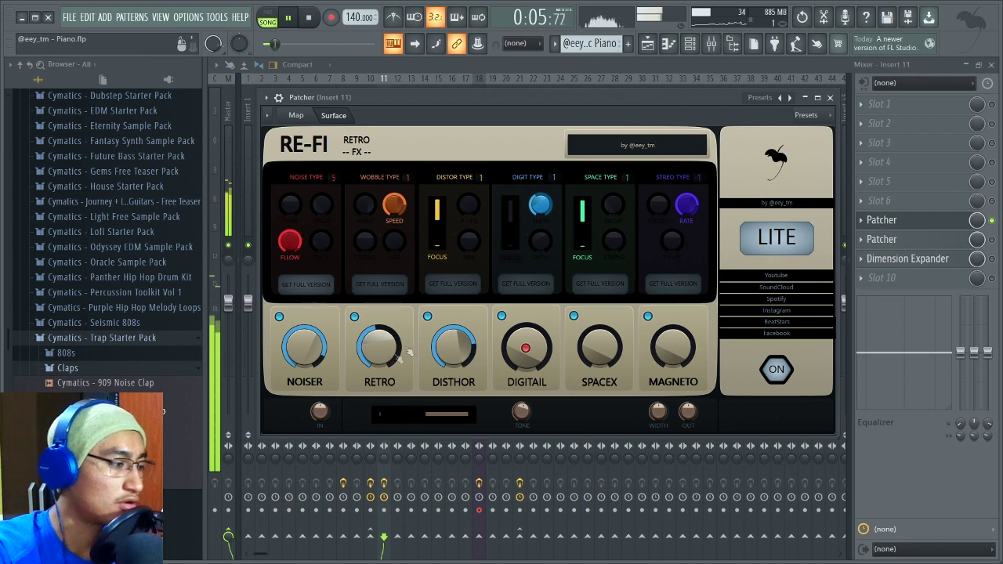
pyautogui.press('space')
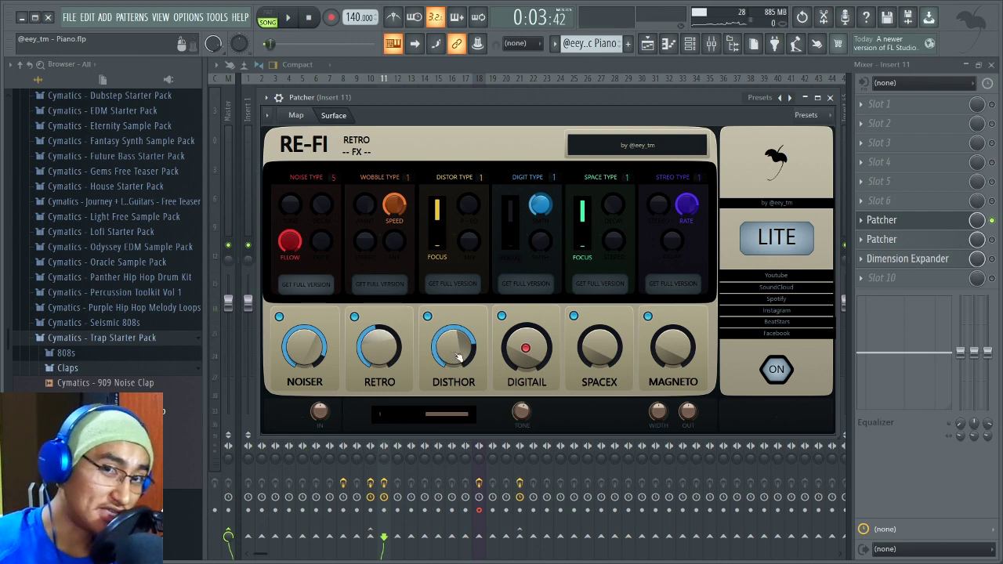
pyautogui.press('space')
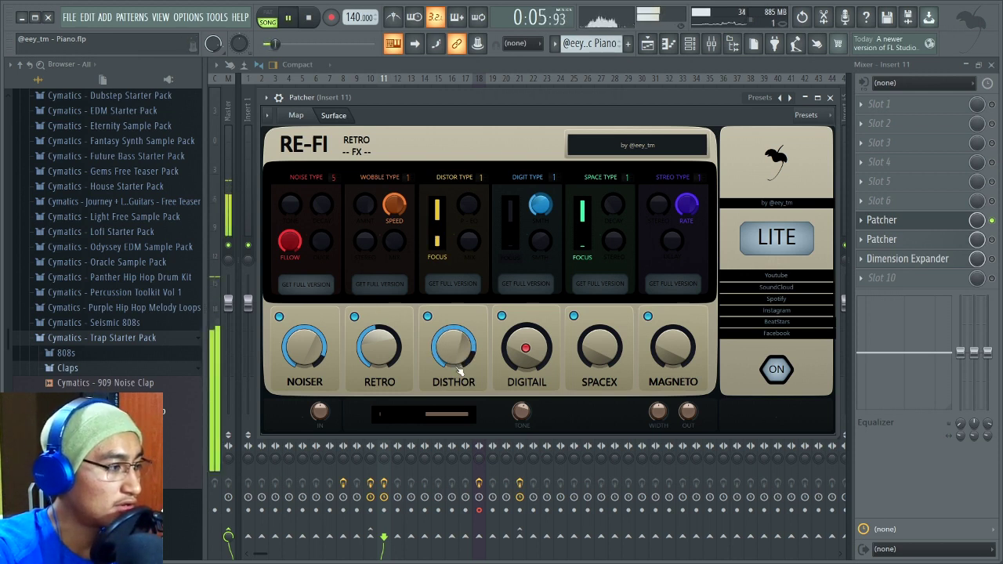
pyautogui.press('space')
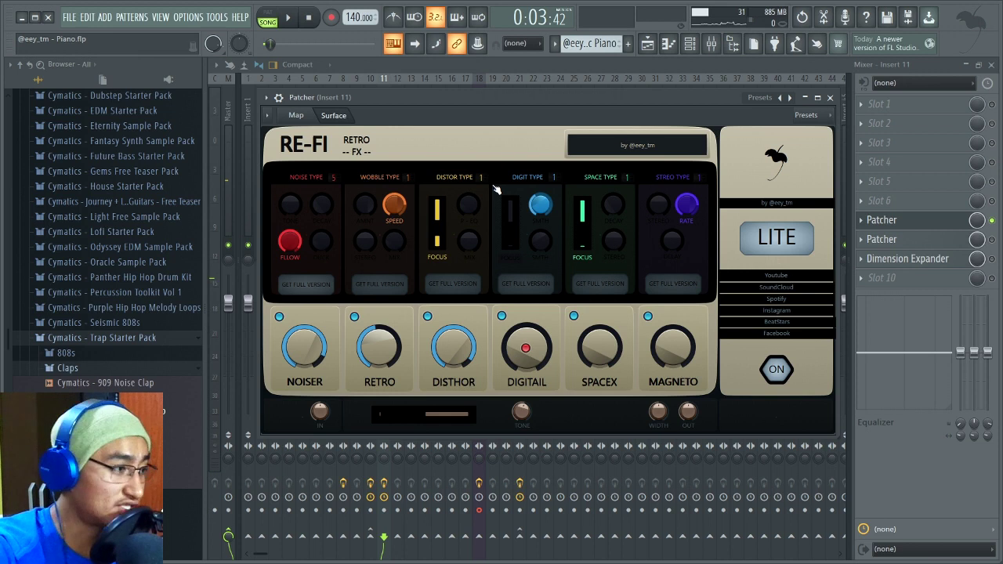
pyautogui.press('space')
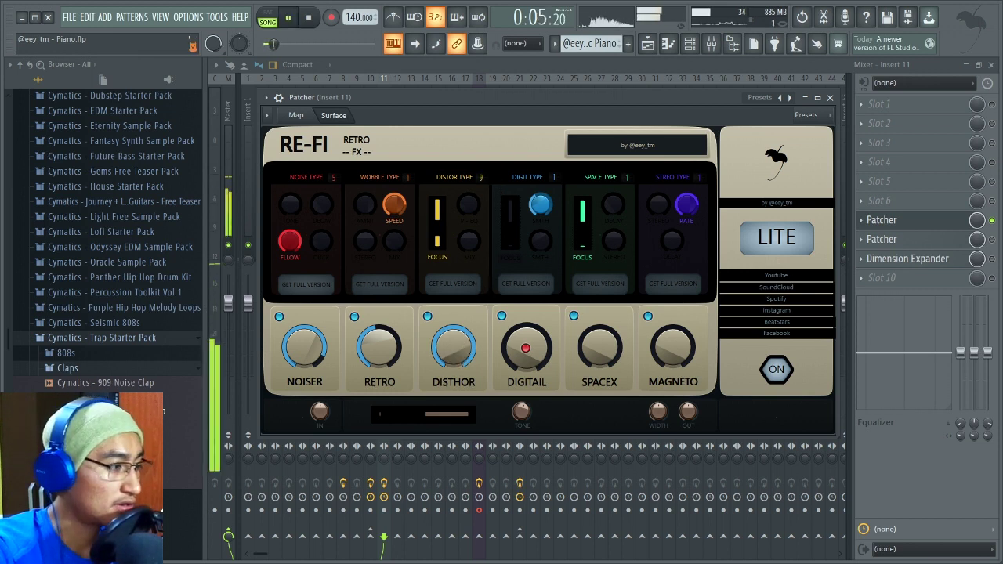
pyautogui.press('space')
# Move the plugin window down and raise Insert 11's fader to 69%
pyautogui.press('space')
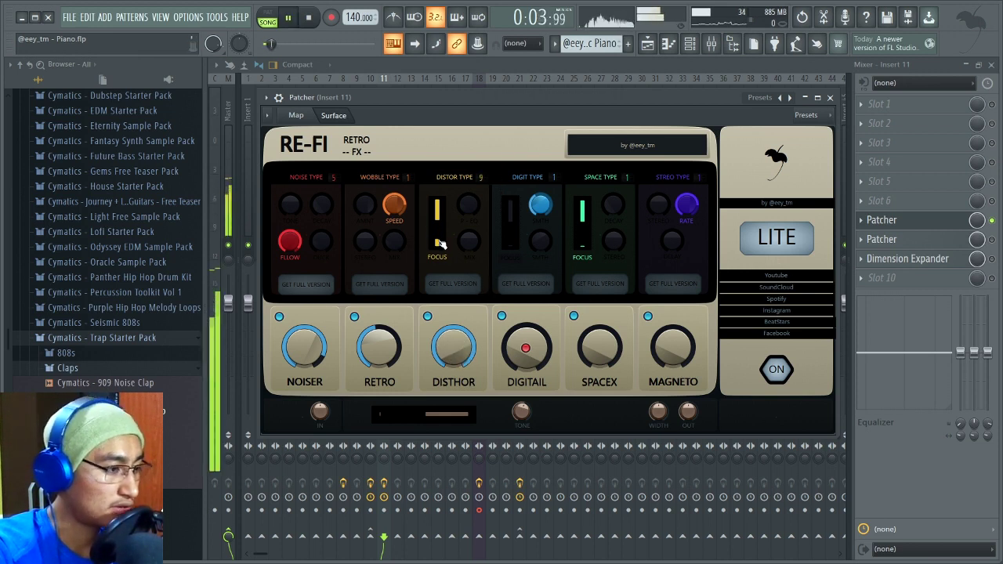
pyautogui.moveTo(349, 98); pyautogui.dragTo(396, 454)
pyautogui.press('space')
pyautogui.scroll(7, 385, 374)
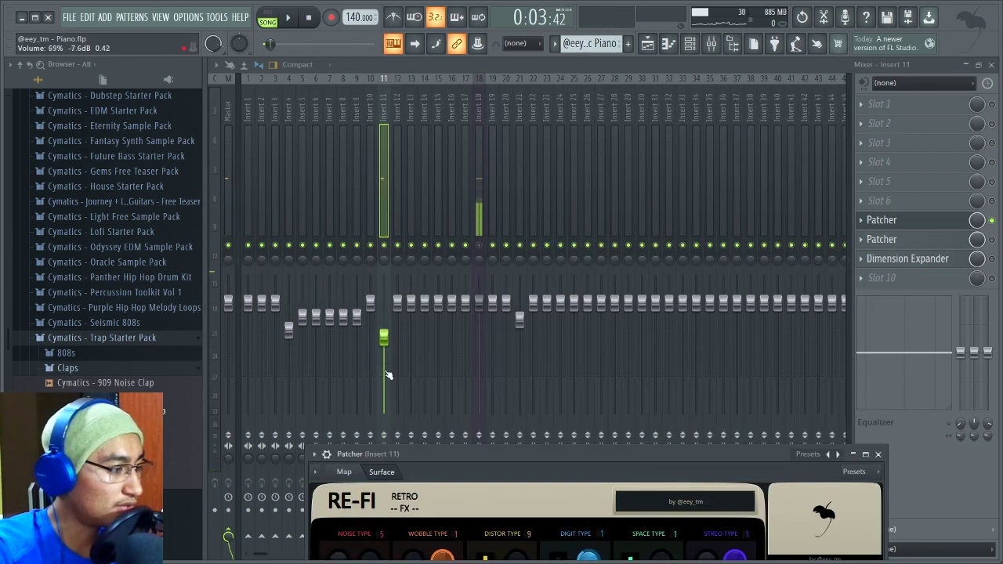
# Turn down NOISER on the LITE RE-FI, comparing playback before and after
pyautogui.press('space')
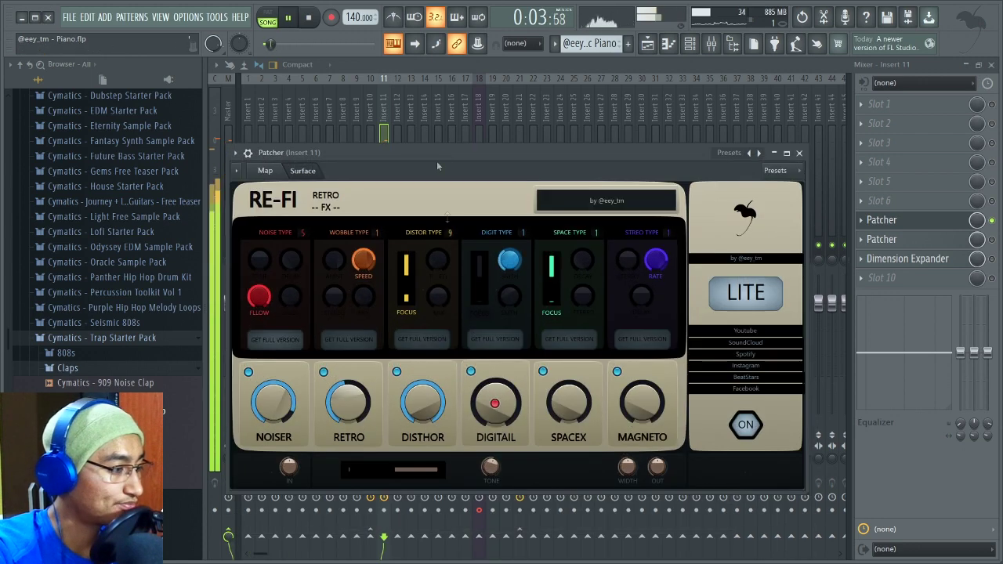
pyautogui.press('space')
pyautogui.scroll(-5, 423, 403)
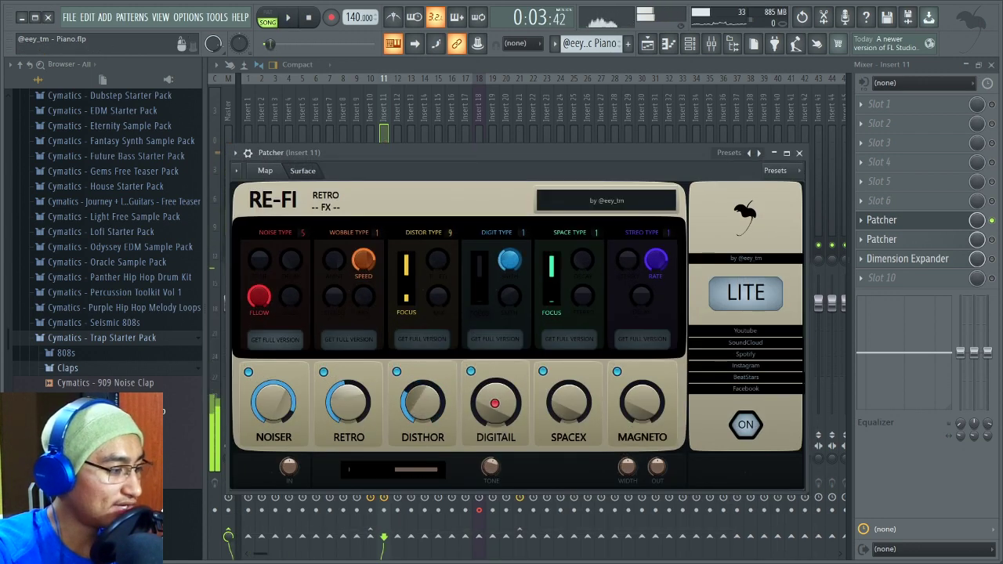
pyautogui.press('space')
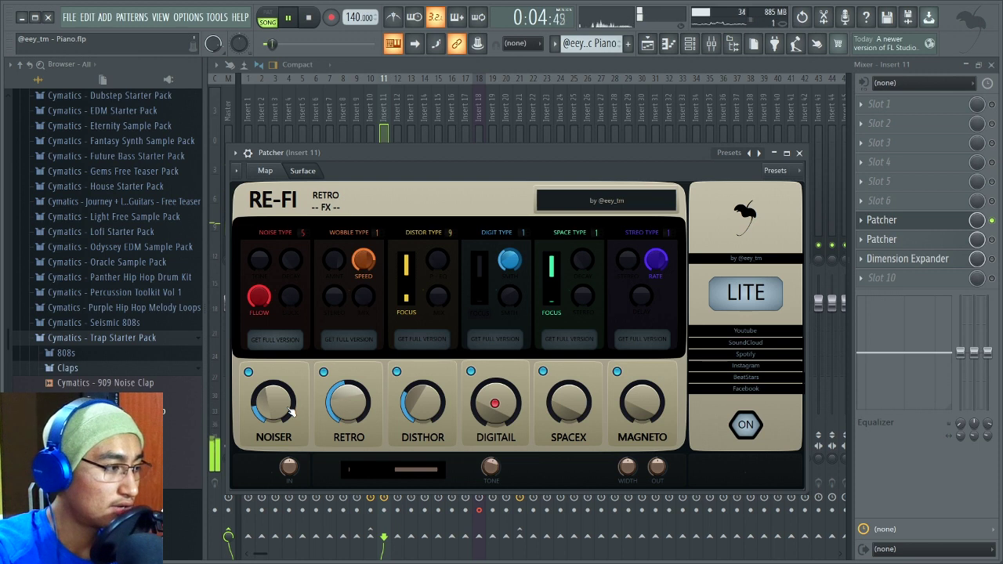
pyautogui.press('space')
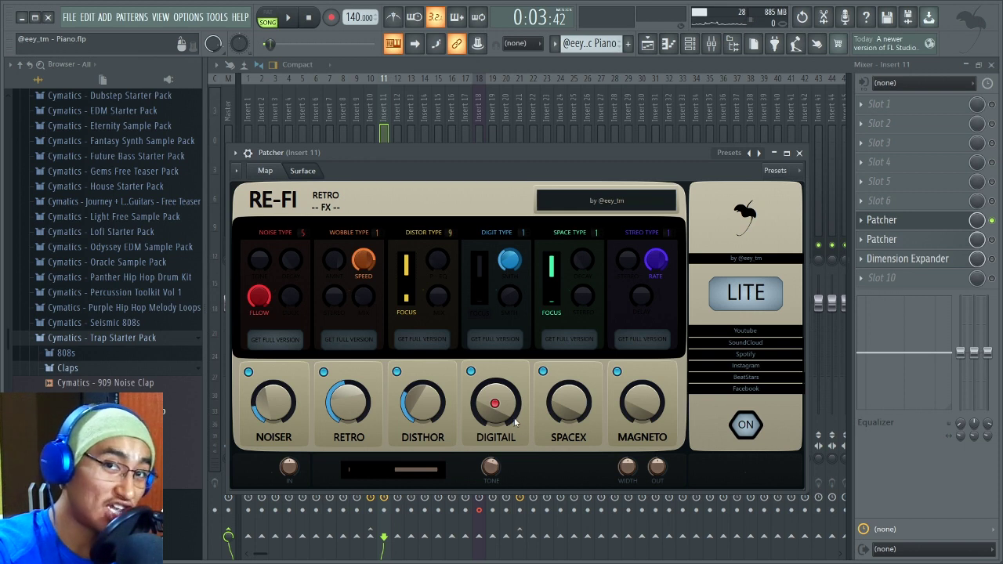
pyautogui.press('space')
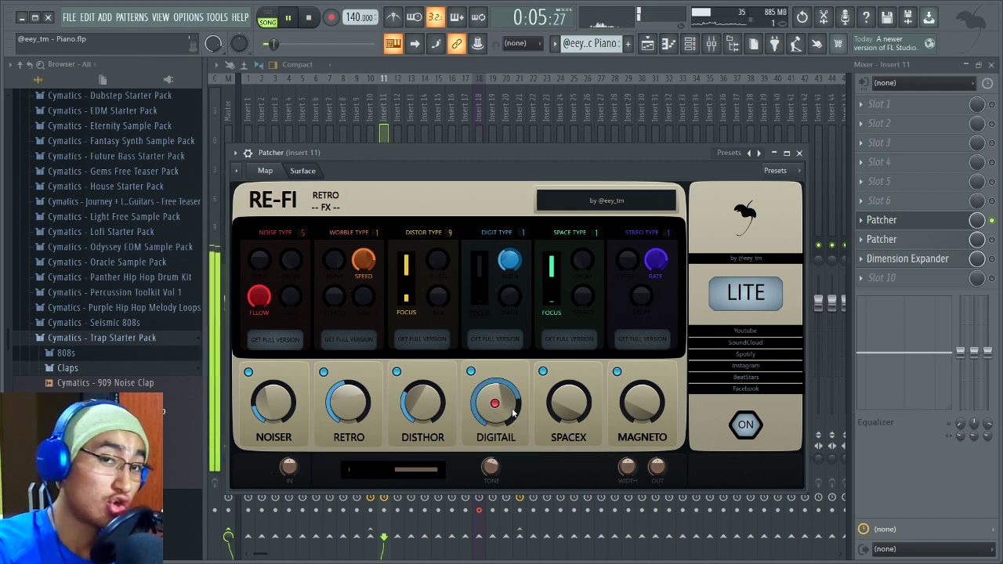
pyautogui.press('space')
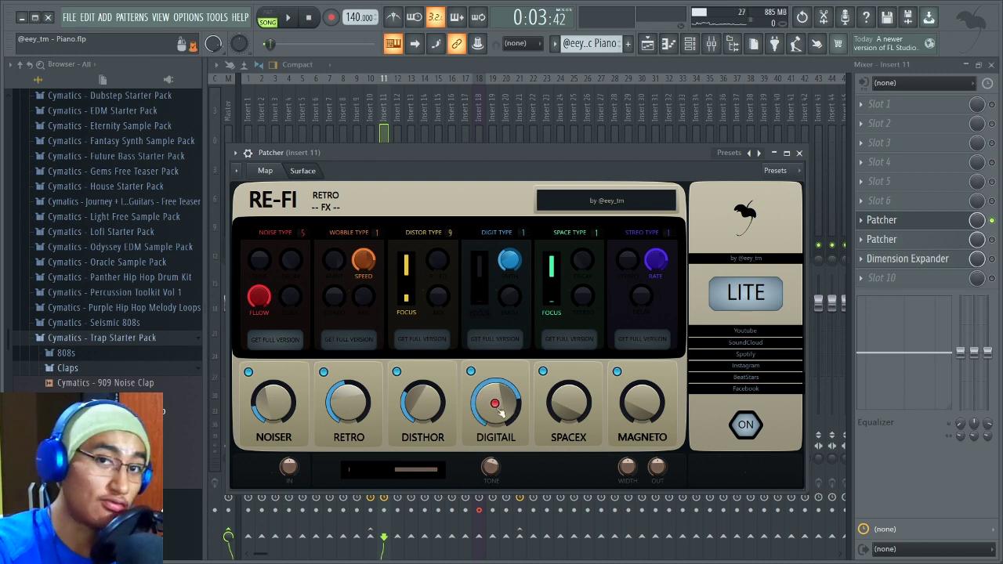
pyautogui.press('space')
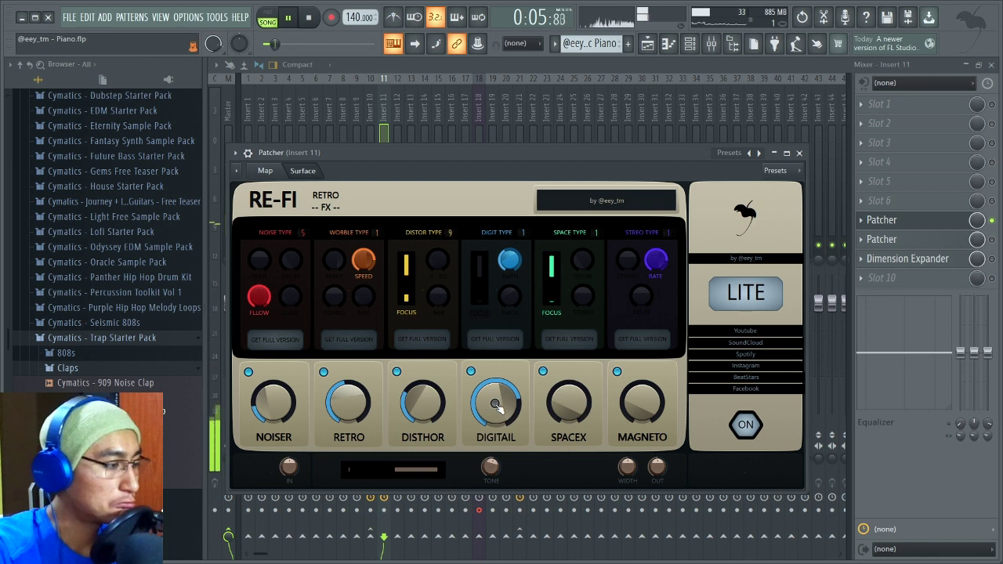
pyautogui.press('space')
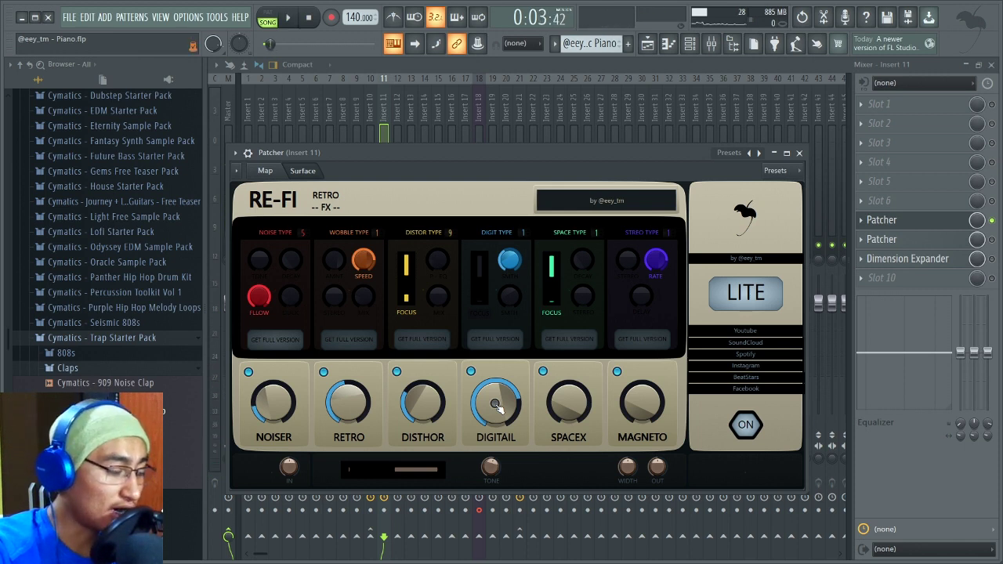
pyautogui.press('space')
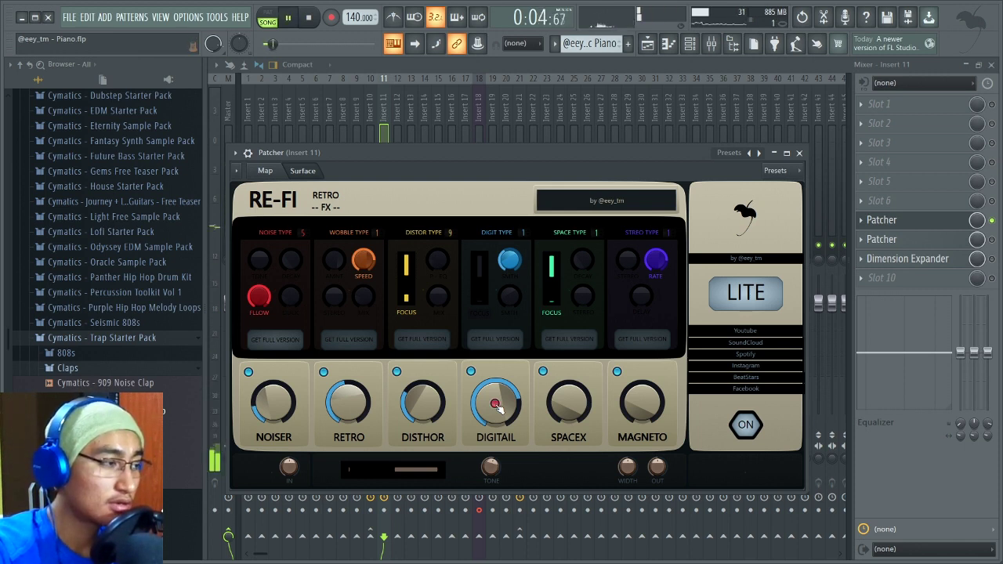
pyautogui.press('space')
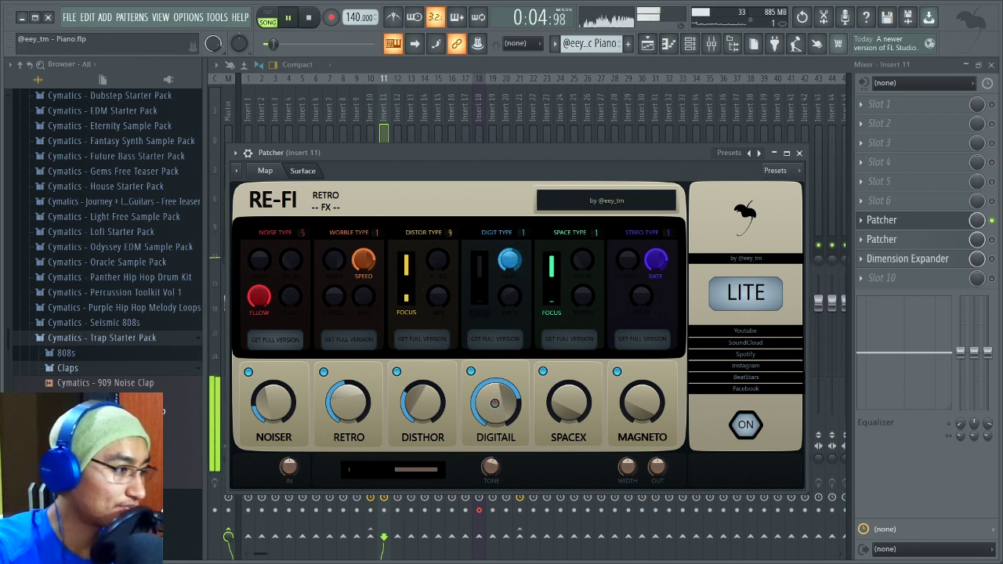
pyautogui.press('space')
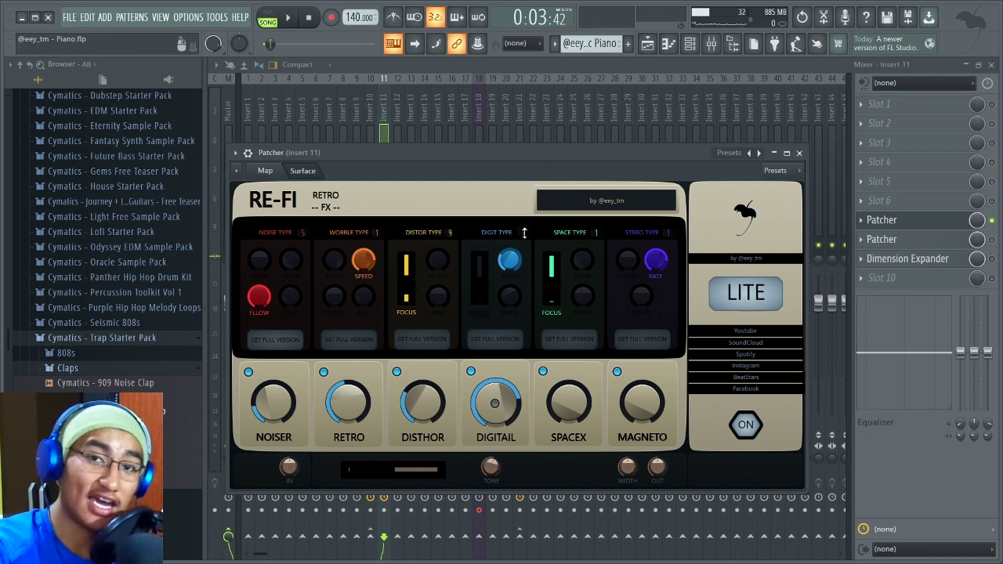
pyautogui.press('space')
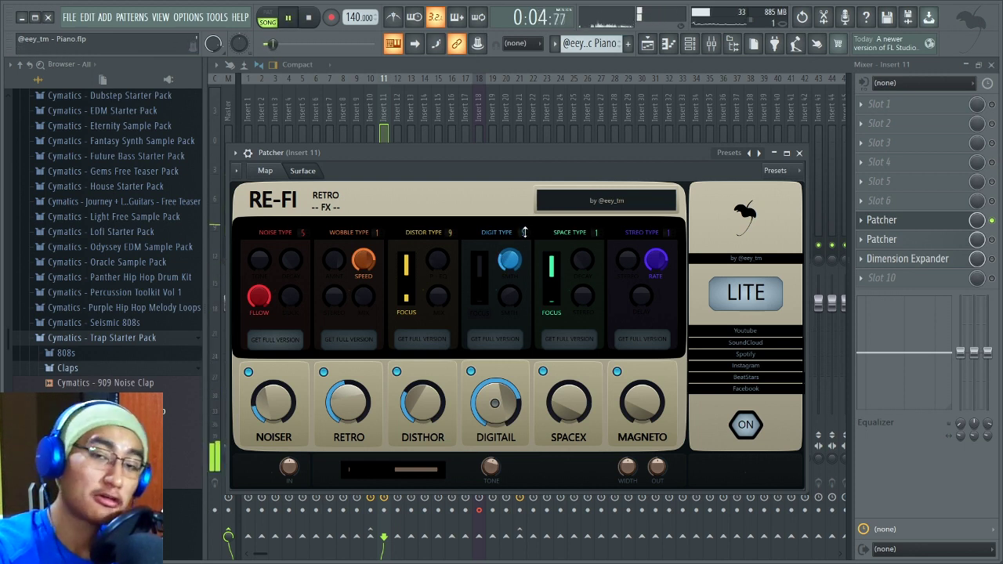
pyautogui.press('space')
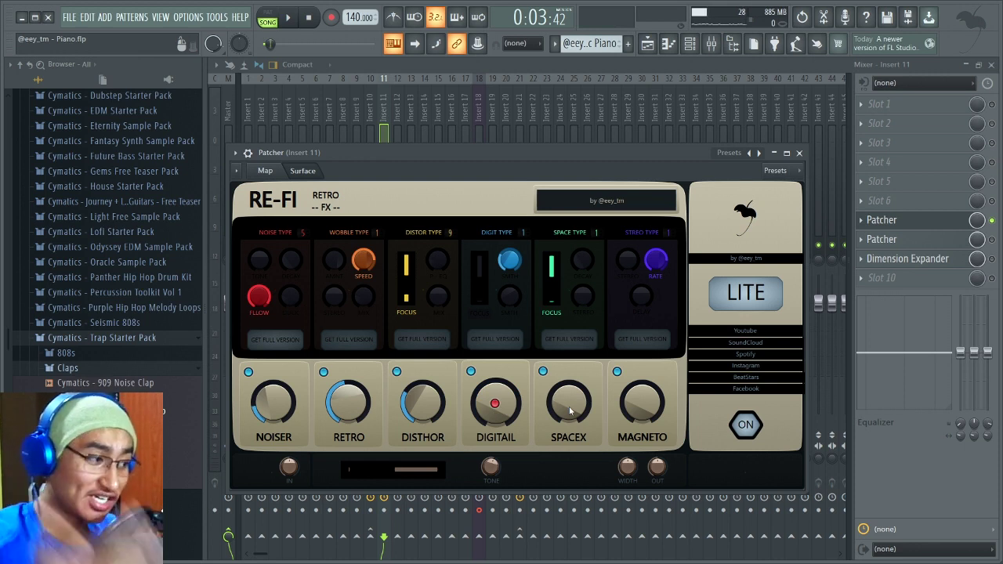
pyautogui.moveTo(569, 406); pyautogui.dragTo(569, 381)
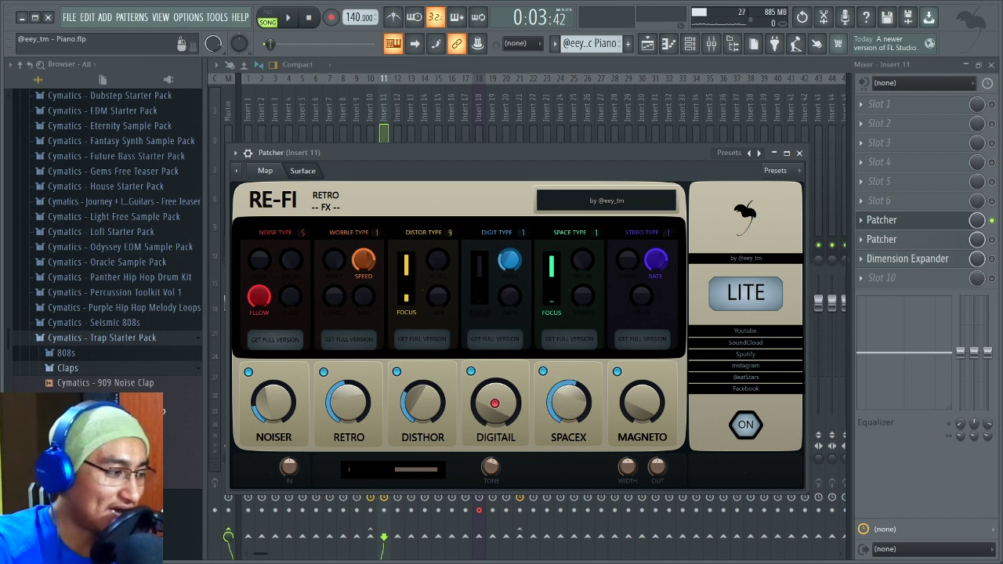
pyautogui.press('space')
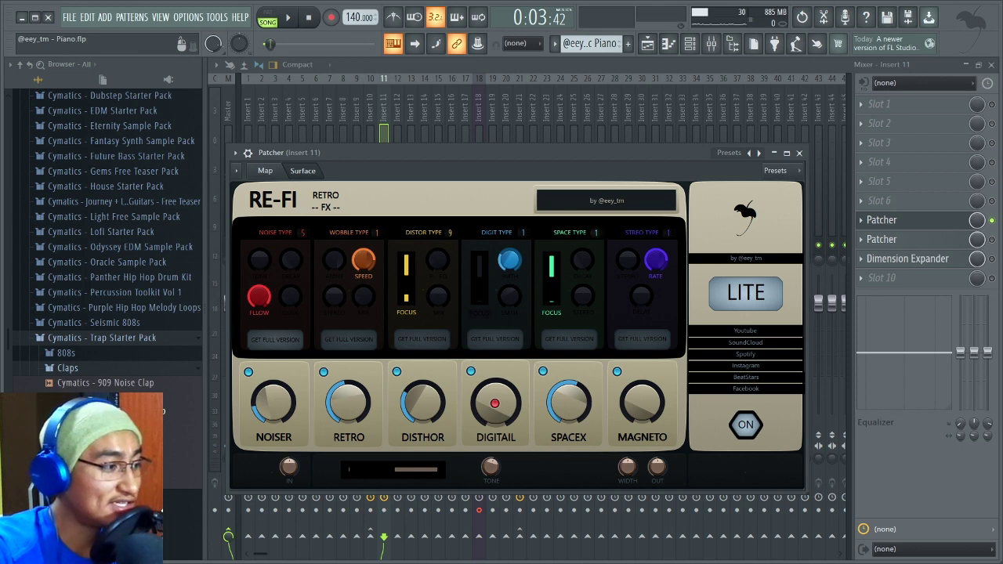
pyautogui.moveTo(803, 489); pyautogui.dragTo(757, 499)
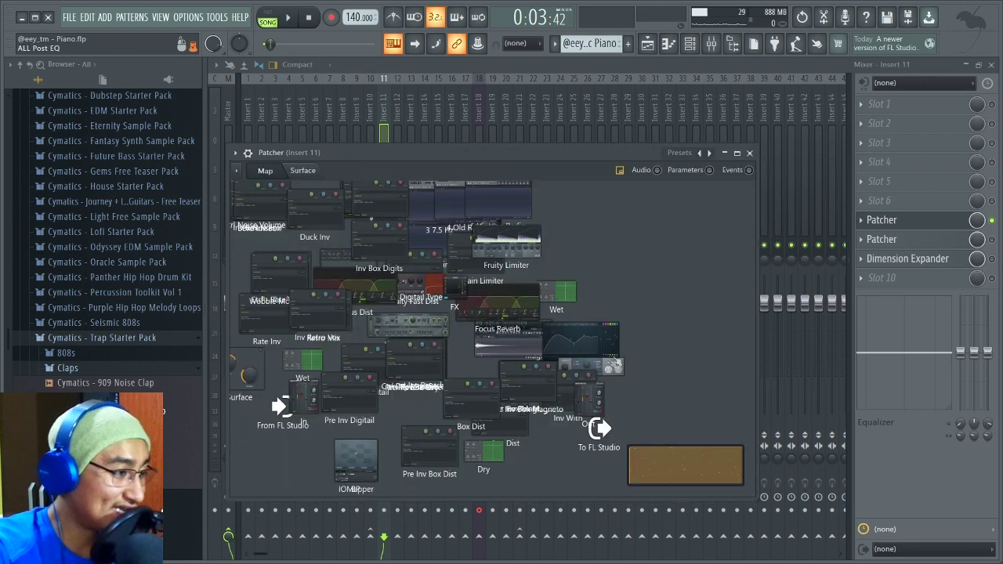
pyautogui.click(586, 355)
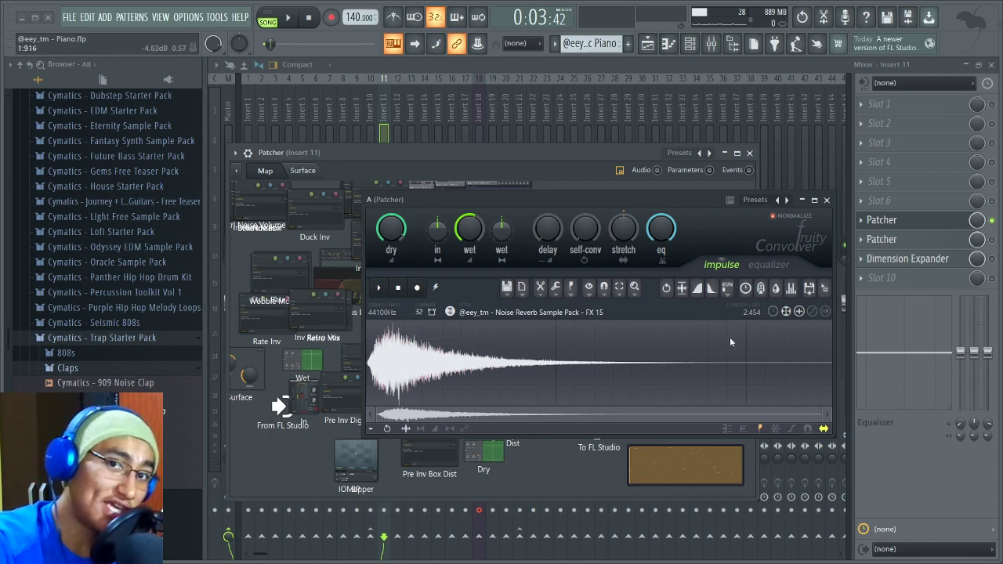
pyautogui.click(303, 170)
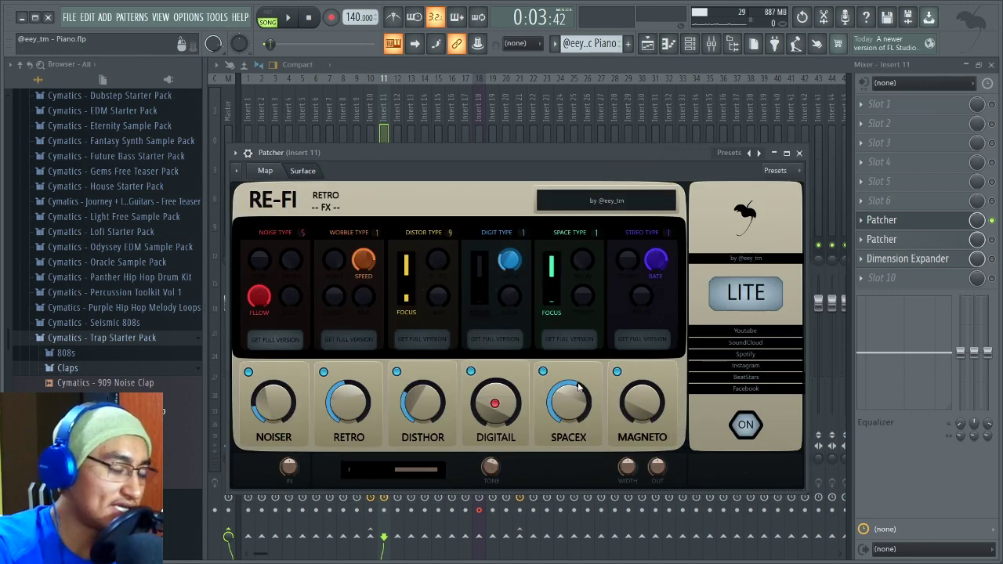
# Raise RE-FI LITE's MAGNETO knob and audition it over a few play/stop passes
pyautogui.moveTo(642, 401); pyautogui.dragTo(642, 388)
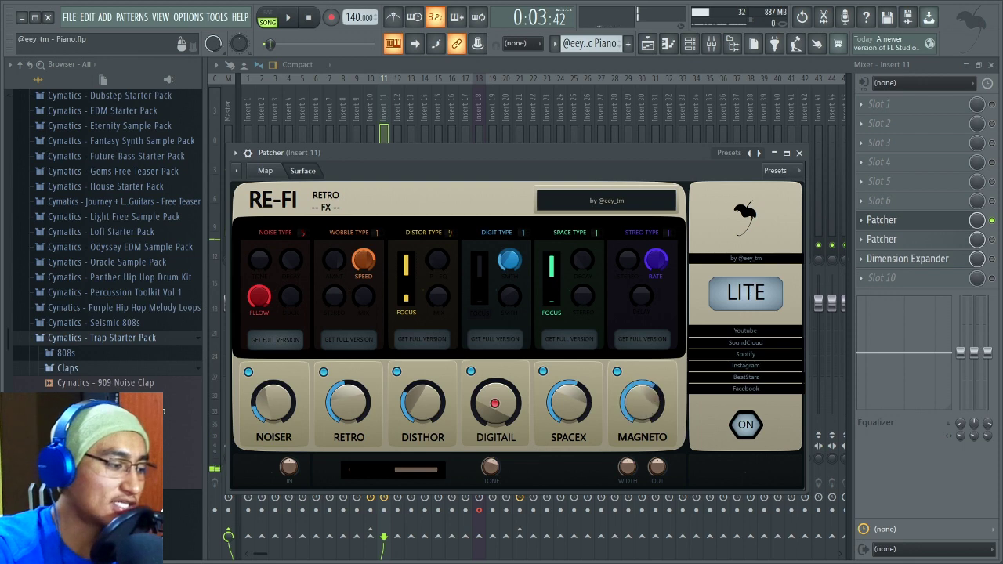
pyautogui.press('space')
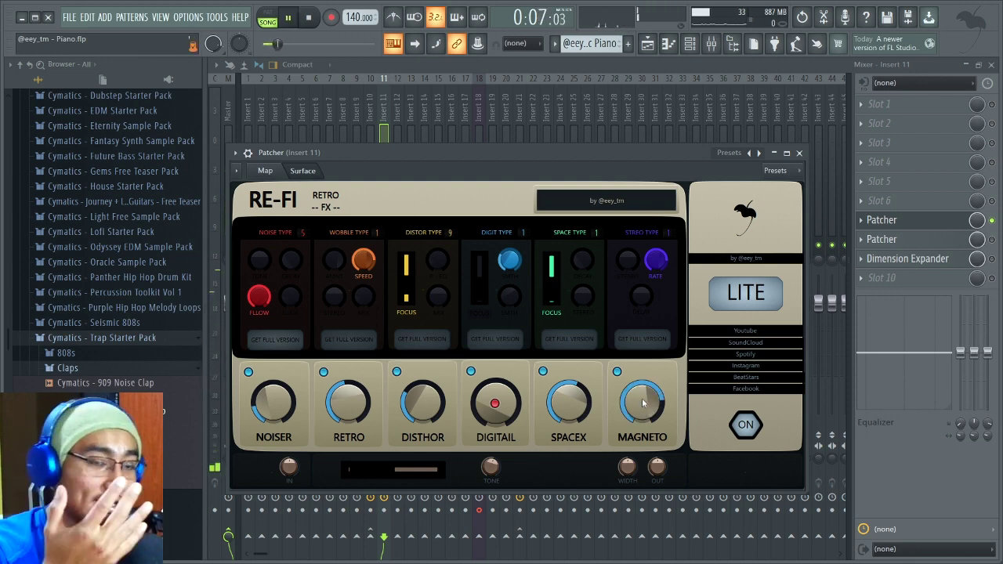
pyautogui.press('space')
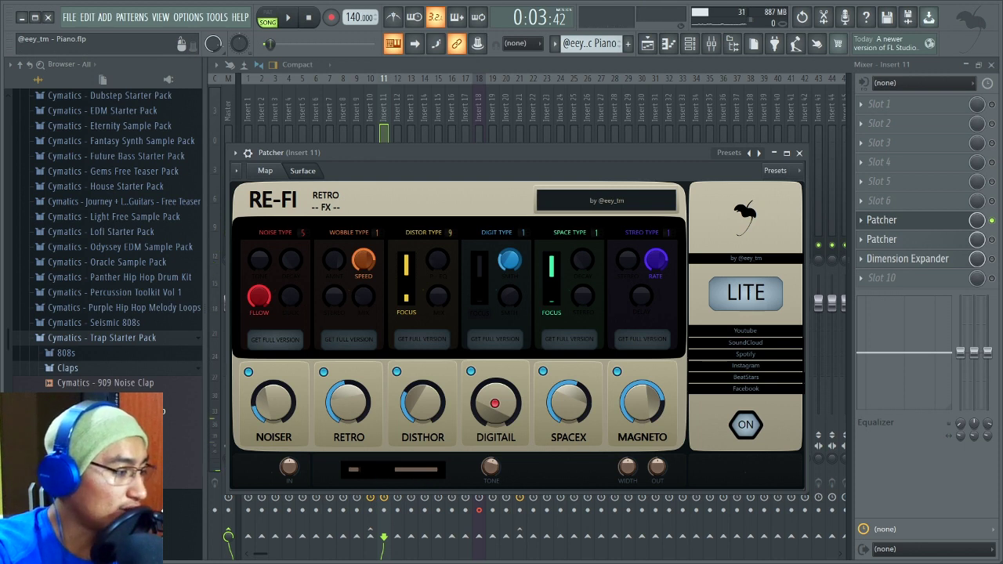
pyautogui.press('space')
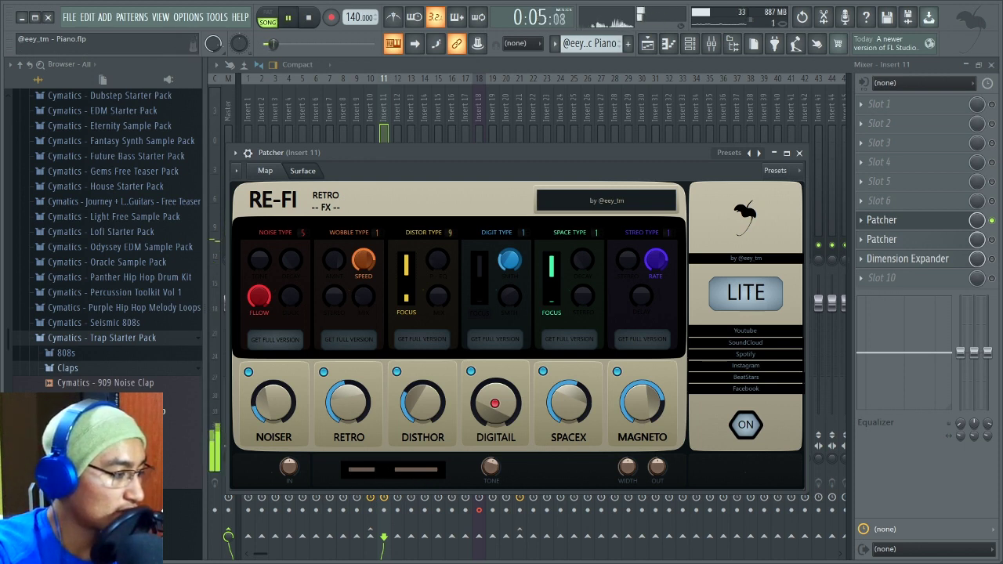
pyautogui.press('space')
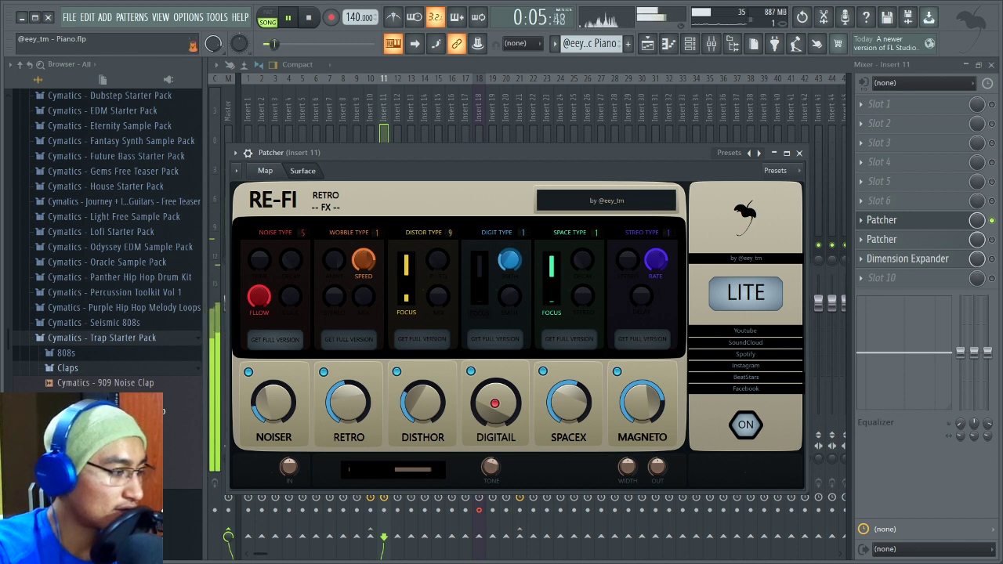
pyautogui.press('space')
pyautogui.press('space')
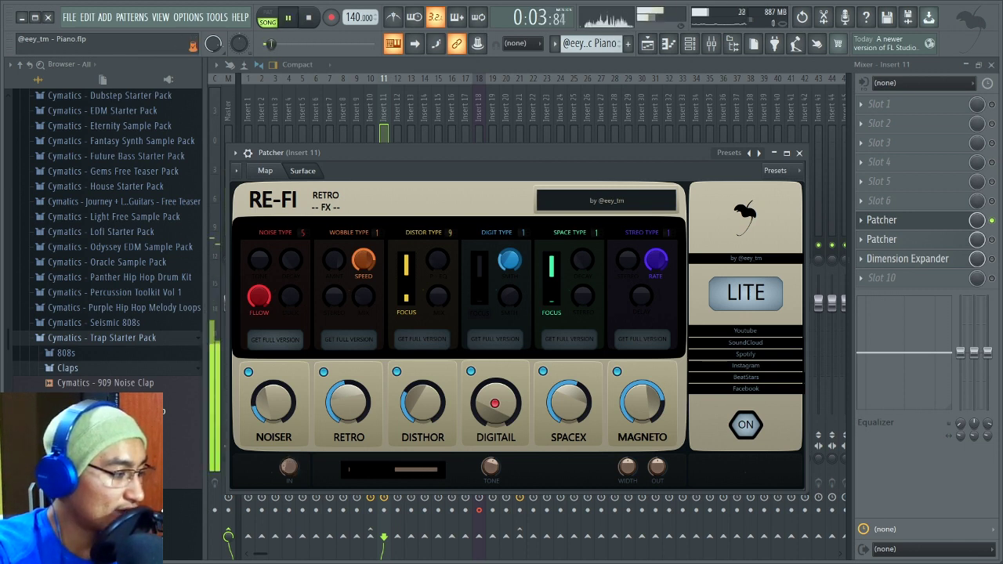
# Reset RE-FI LITE's IN, OUT and TONE knobs to their default values
pyautogui.rightClick(290, 468)
pyautogui.click(316, 472)
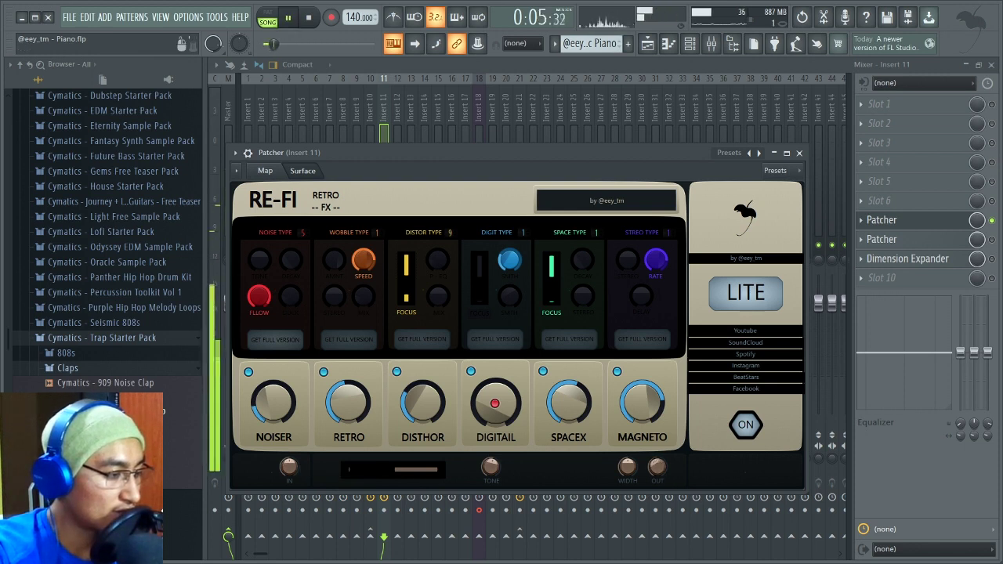
pyautogui.rightClick(657, 467)
pyautogui.click(673, 472)
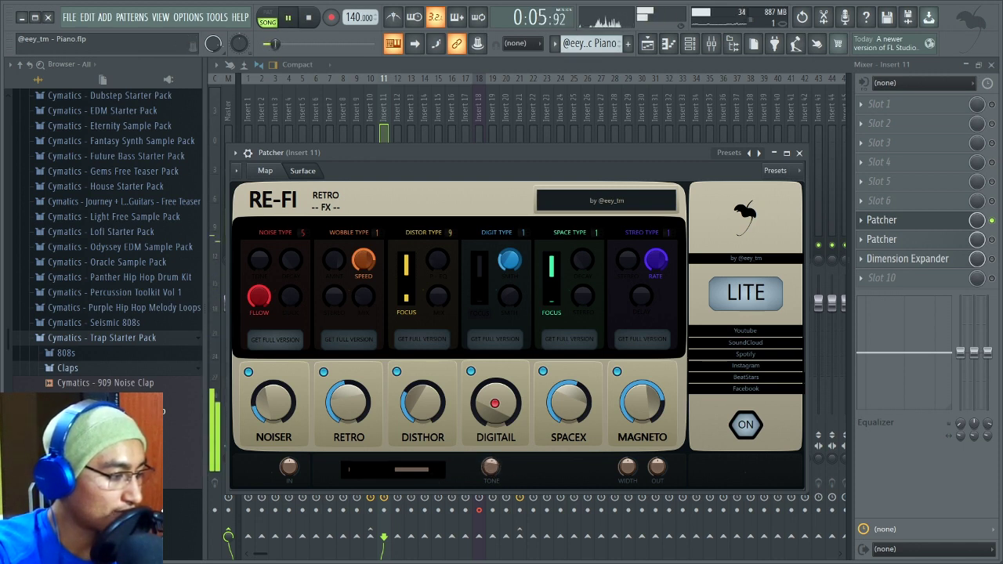
pyautogui.rightClick(493, 468)
pyautogui.click(518, 472)
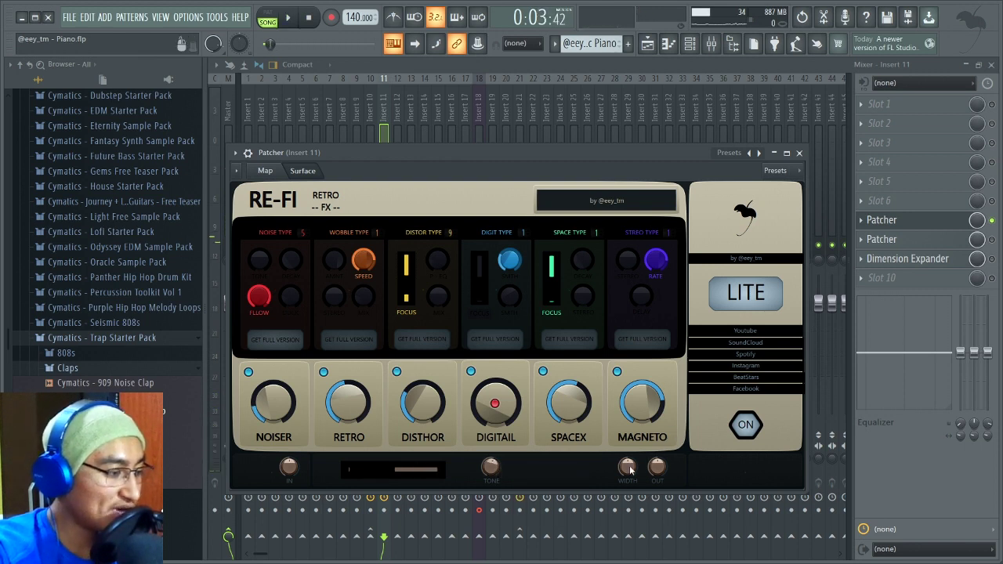
# Audition the reset settings, bringing up the WIDTH knob's options before stopping playback
pyautogui.press('space')
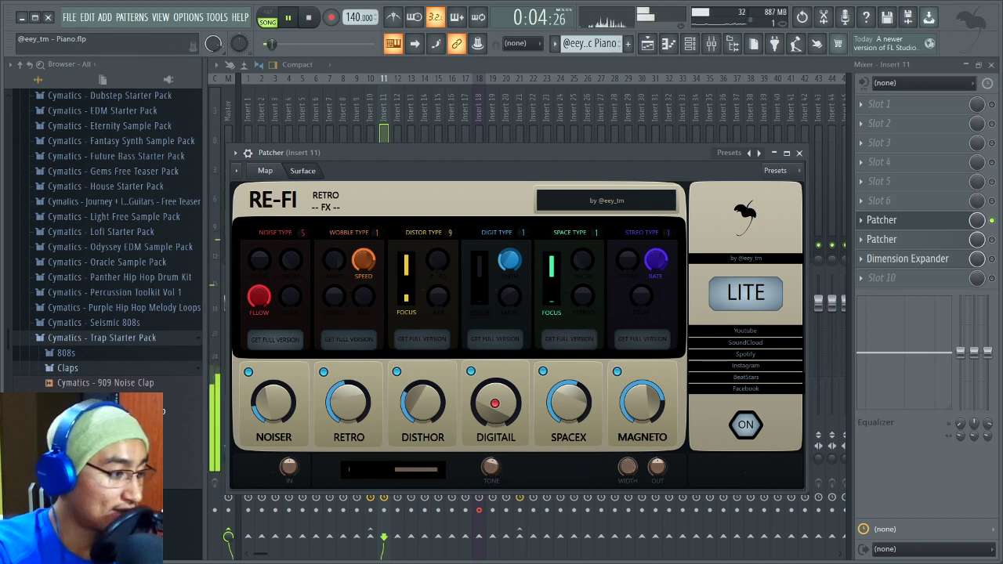
pyautogui.rightClick(627, 467)
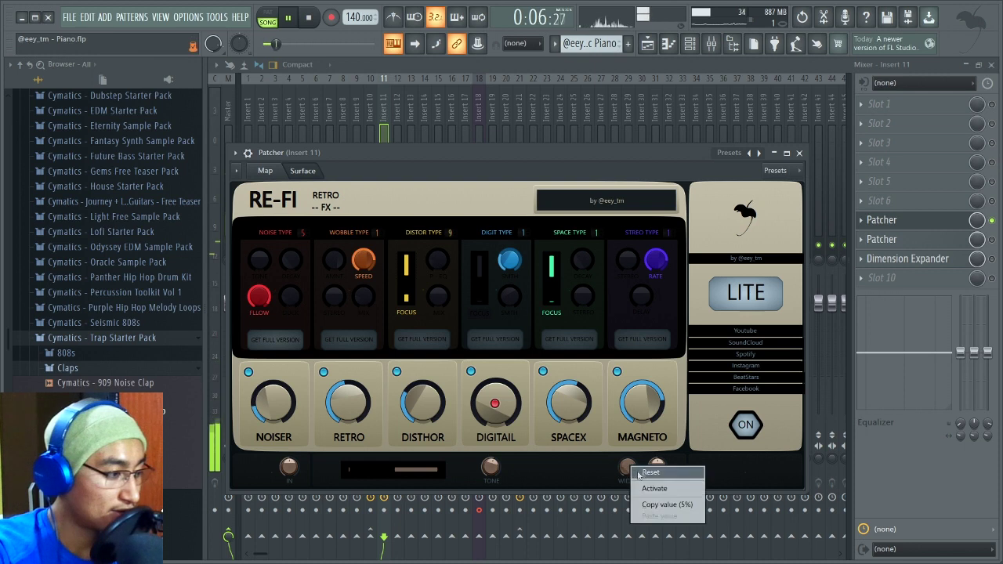
pyautogui.press('space')
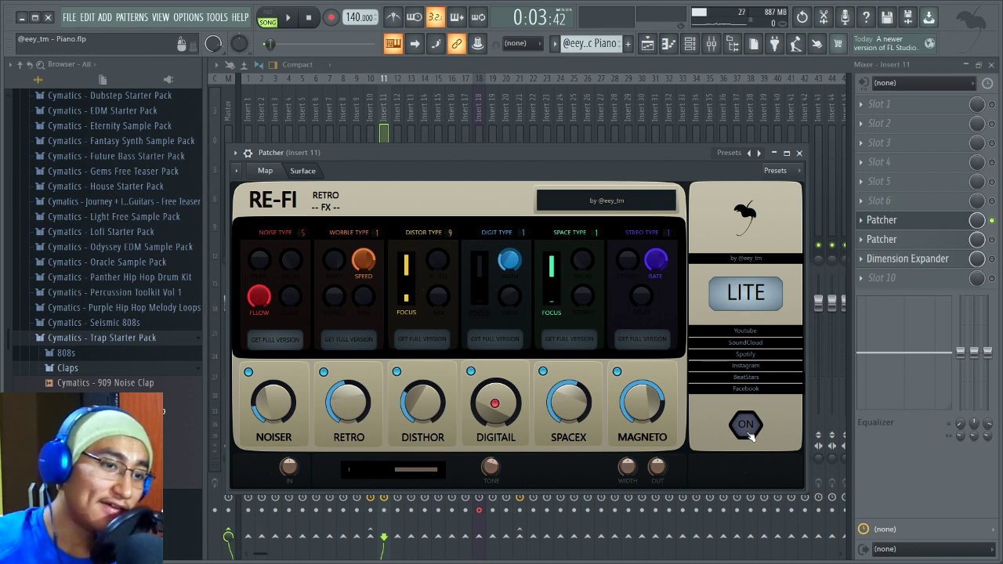
# Audition RE-FI LITE over several play/stop passes, then switch the insert to the PRO version
pyautogui.press('space')
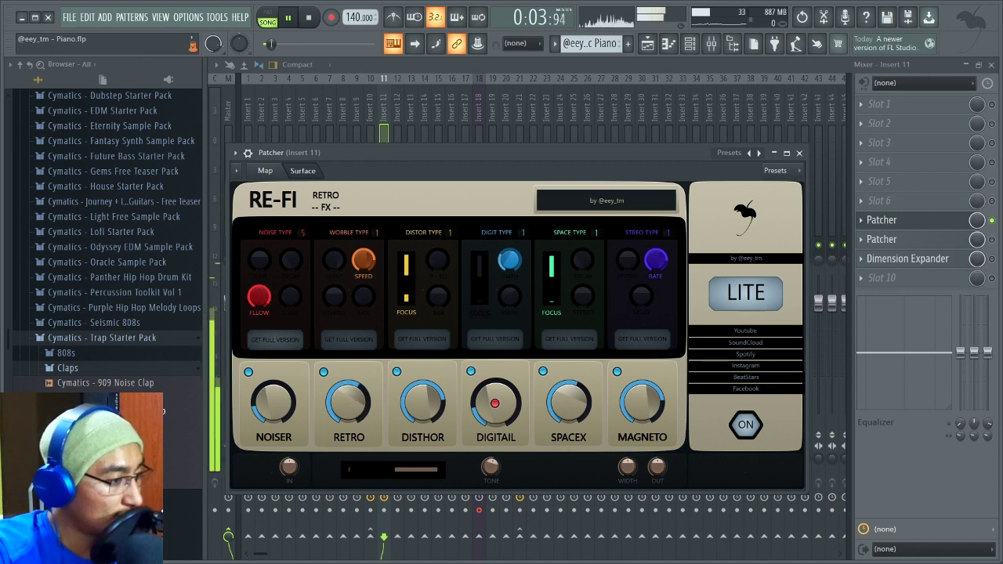
pyautogui.press('space')
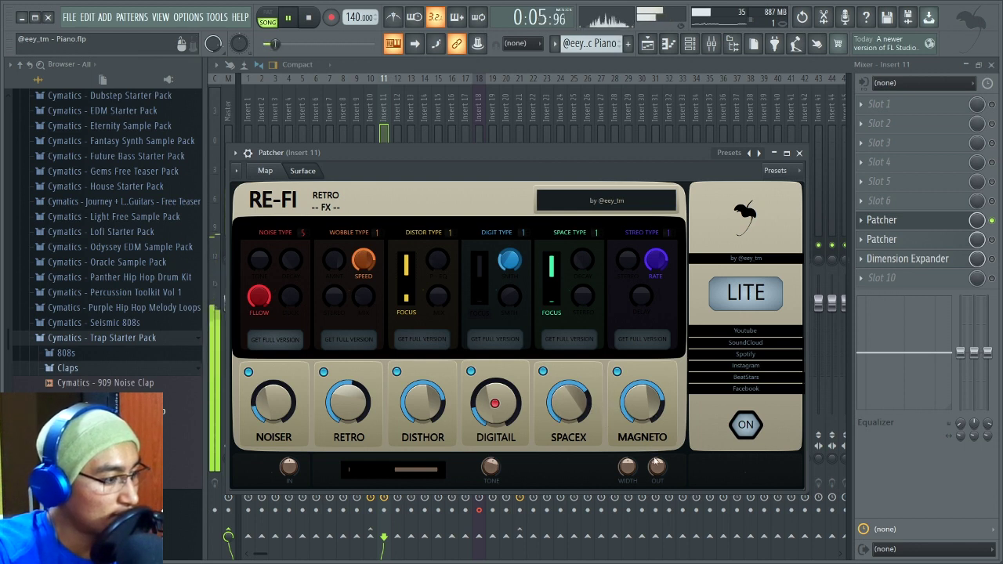
pyautogui.press('space')
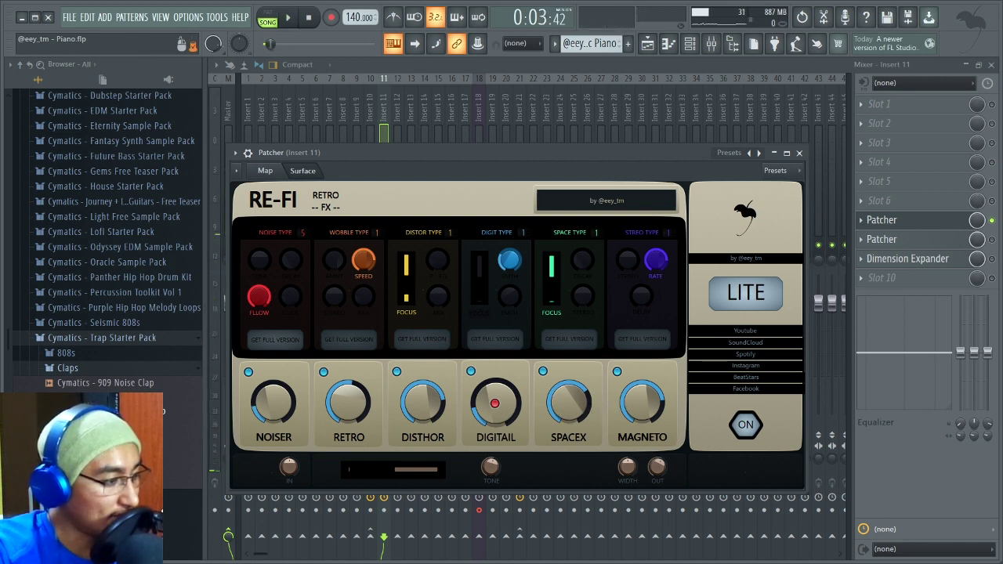
pyautogui.press('space')
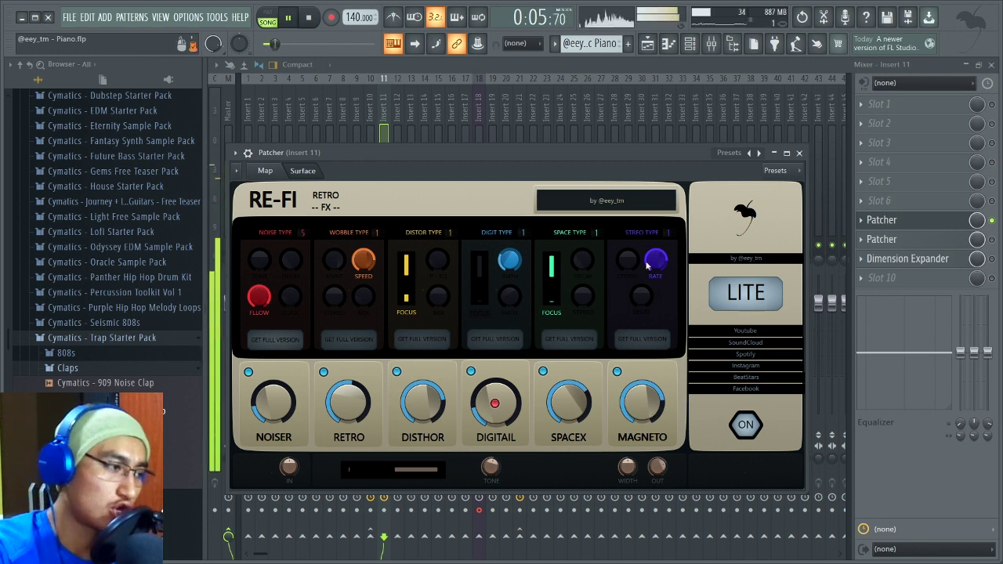
pyautogui.press('space')
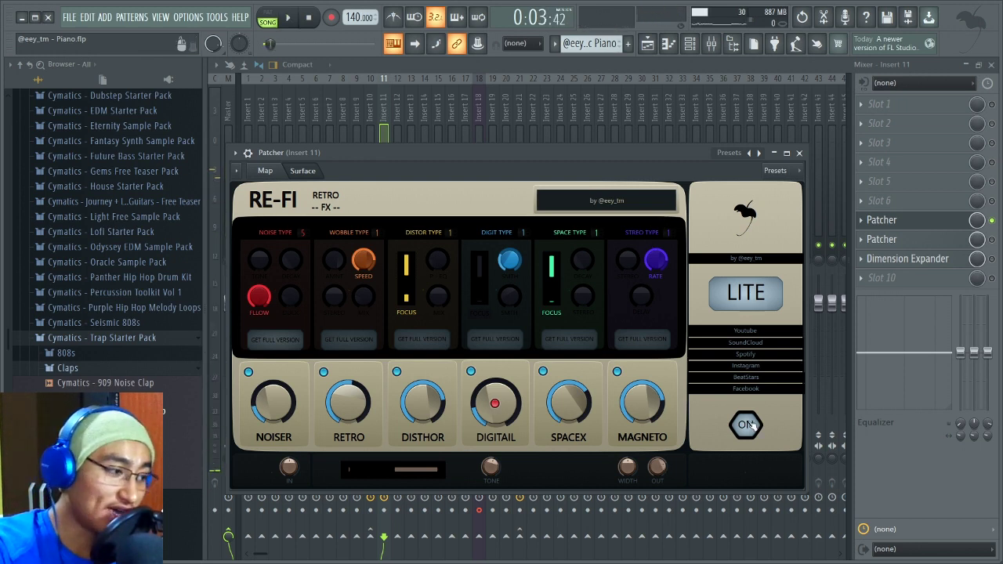
pyautogui.press('space')
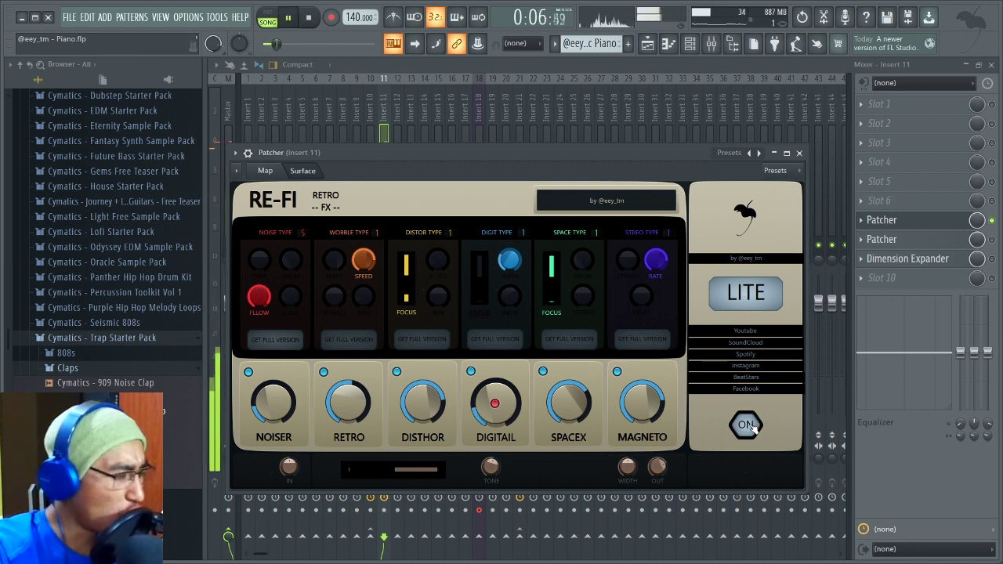
pyautogui.click(800, 154)
# Compare PRO and LITE by toggling the Patcher slot switches during playback, moving windows aside
pyautogui.moveTo(600, 146); pyautogui.dragTo(578, 142)
pyautogui.press('space')
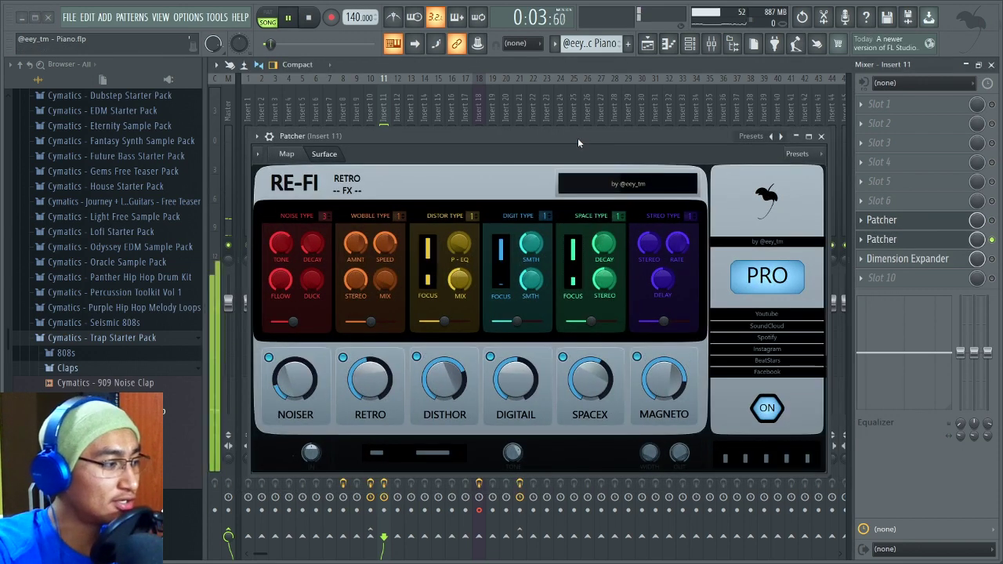
pyautogui.press('space')
pyautogui.click(992, 220)
pyautogui.press('space')
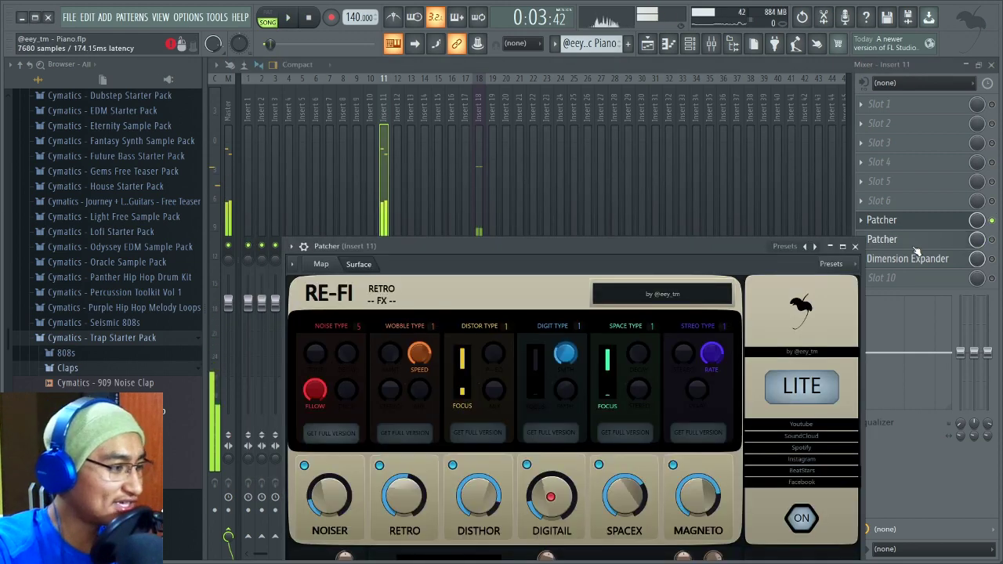
pyautogui.click(991, 220)
pyautogui.click(991, 220)
pyautogui.moveTo(619, 139); pyautogui.dragTo(600, 138)
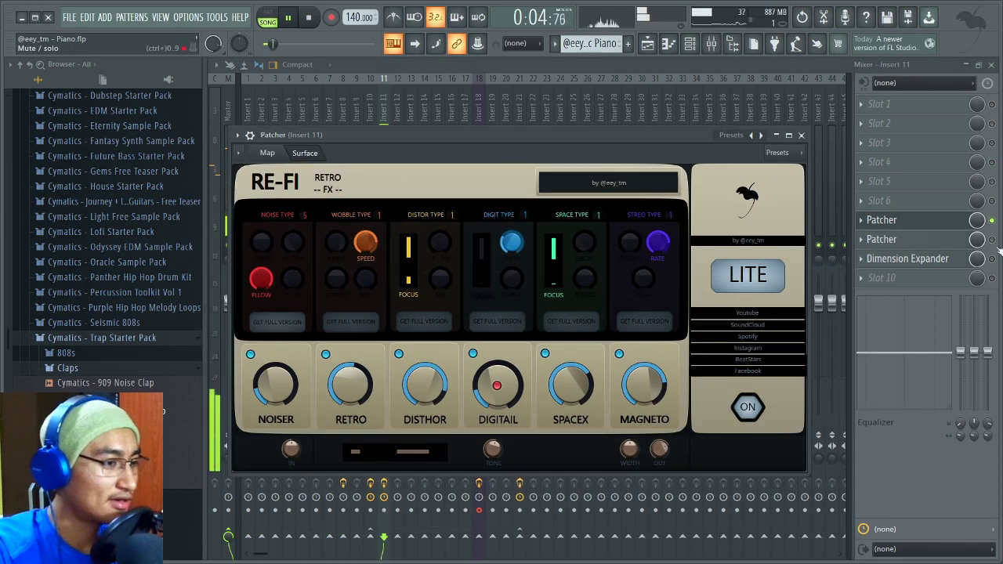
pyautogui.press('space')
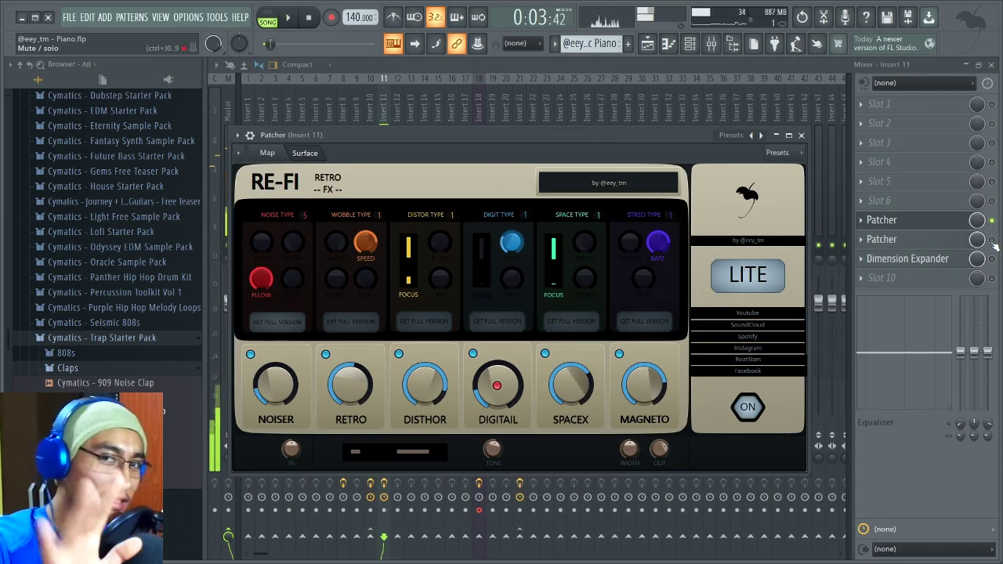
# Hear the PRO Patcher briefly, then re-enable the LITE Patcher and open its window
pyautogui.click(992, 220)
pyautogui.press('space')
pyautogui.click(991, 239)
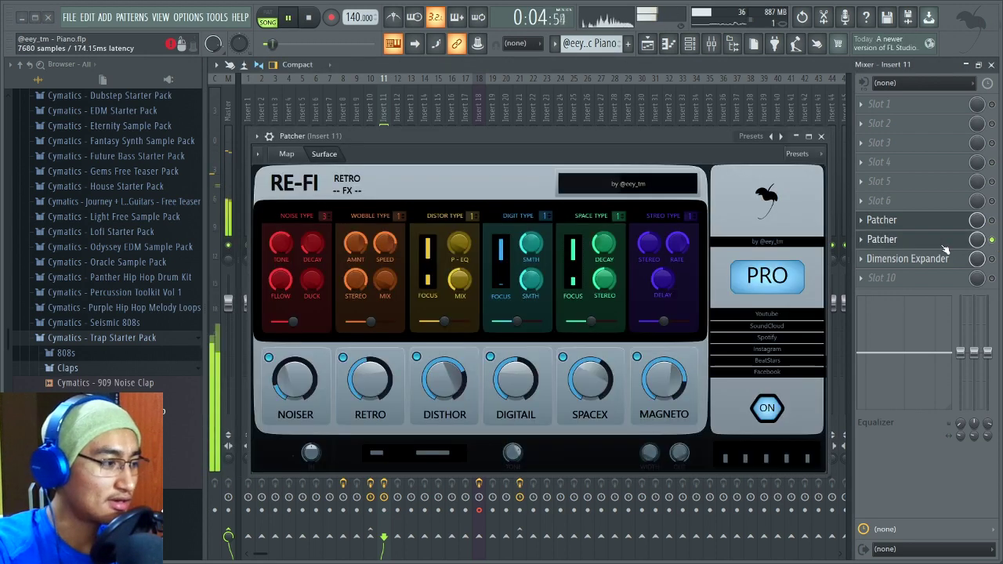
pyautogui.press('space')
pyautogui.click(991, 221)
pyautogui.press('space')
pyautogui.click(882, 220)
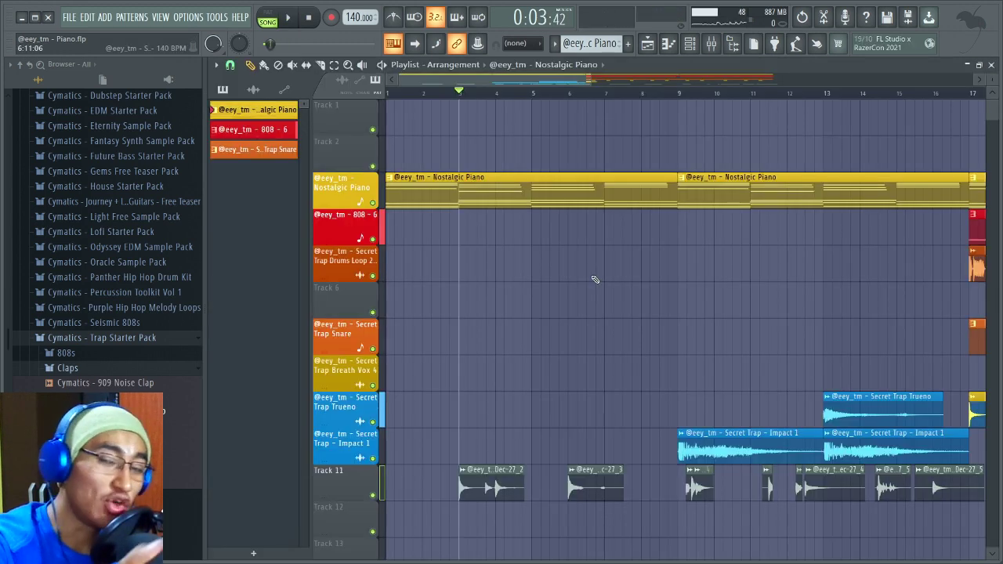
# Play the arrangement, lower Insert 11's fader in the Mixer, and open its RE-FI patcher
pyautogui.press('space')
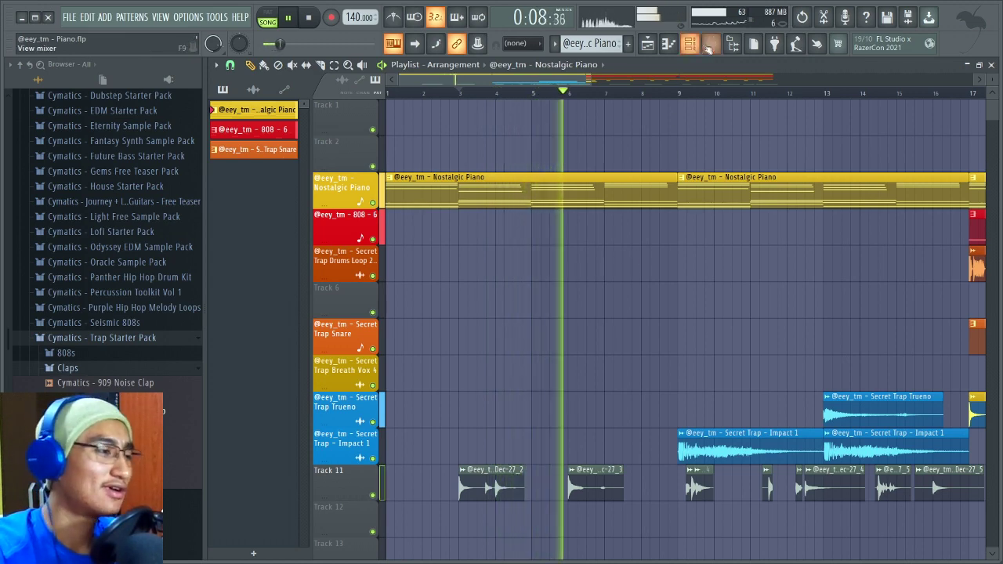
pyautogui.click(710, 45)
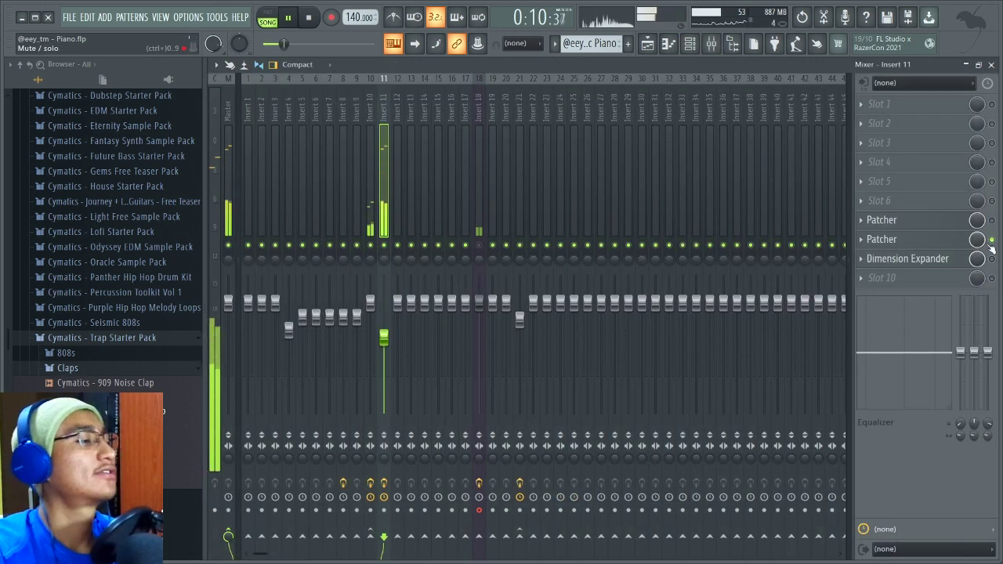
pyautogui.moveTo(389, 348); pyautogui.dragTo(389, 362)
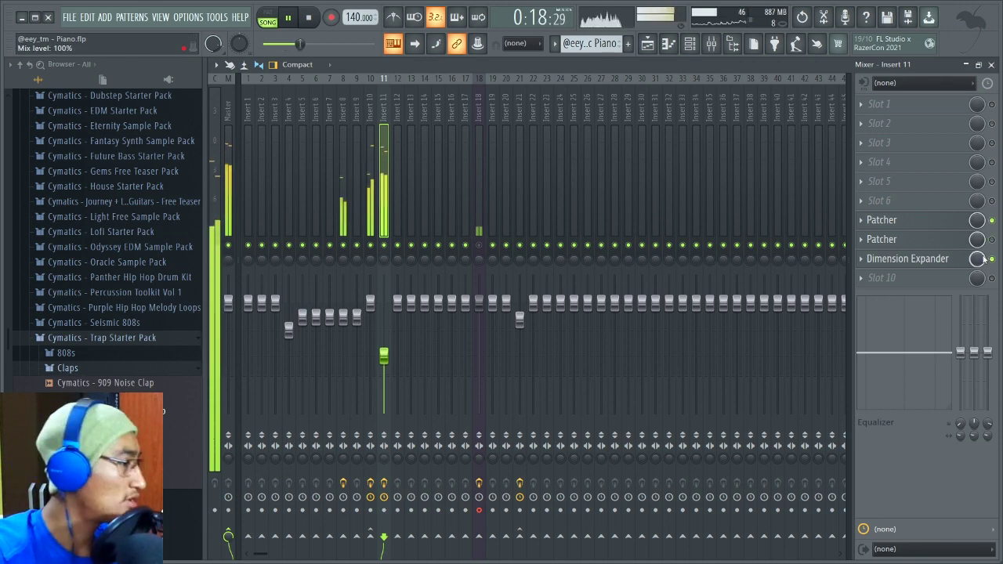
pyautogui.click(886, 220)
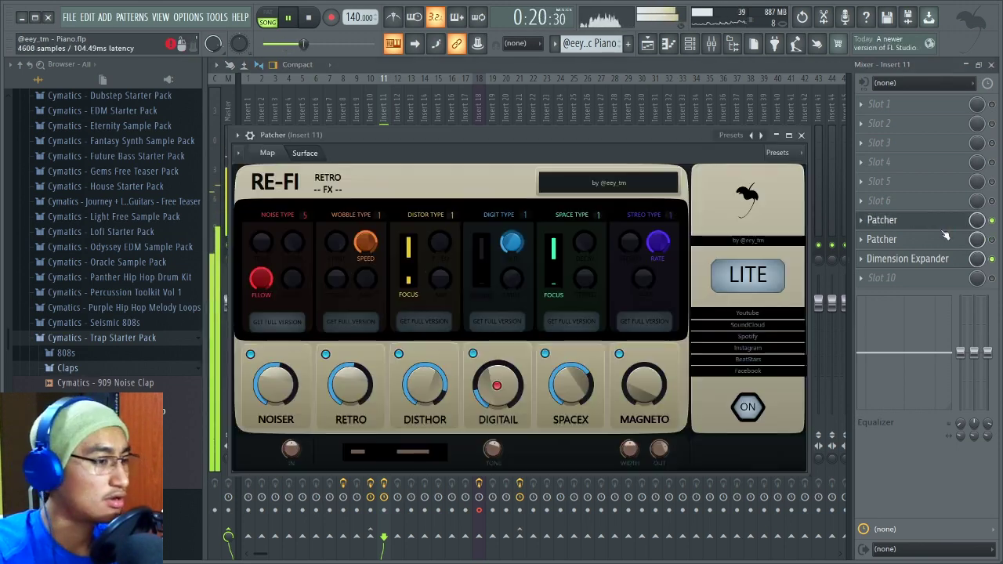
pyautogui.moveTo(572, 144); pyautogui.dragTo(581, 196)
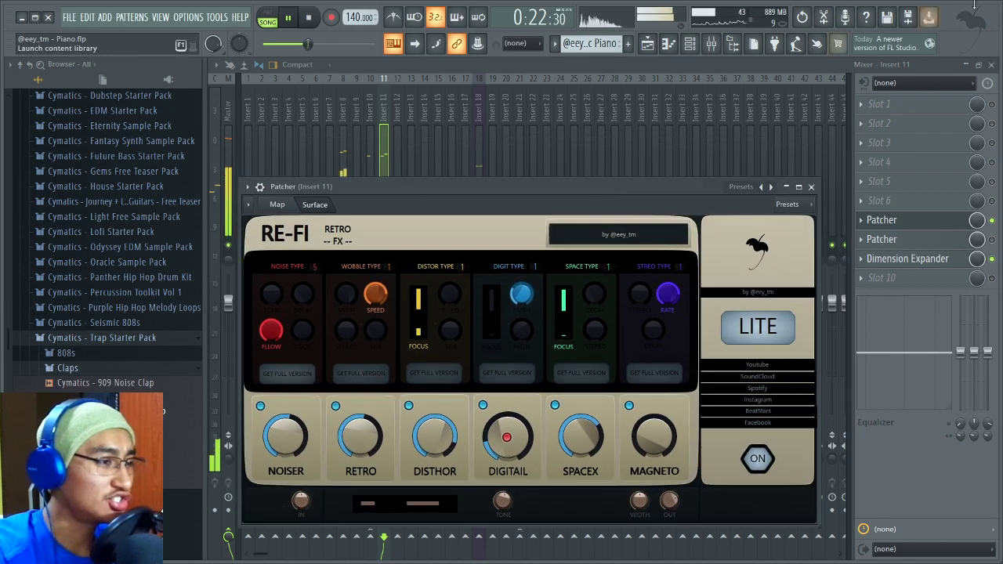
# Close the Mixer and reopen the RE-FI patcher from Insert 11 over the playlist
pyautogui.click(991, 65)
pyautogui.click(679, 141)
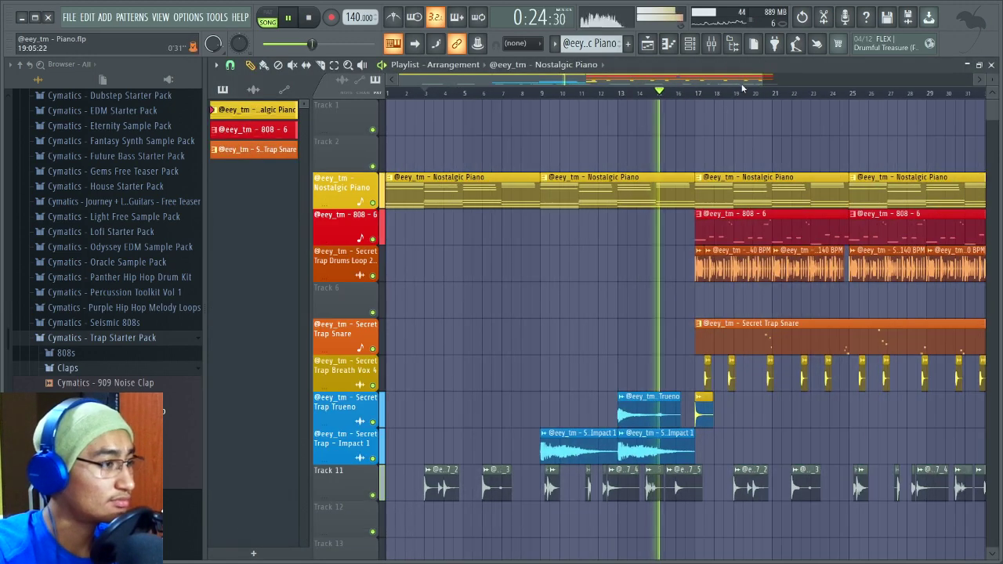
pyautogui.press('F9')
pyautogui.click(919, 221)
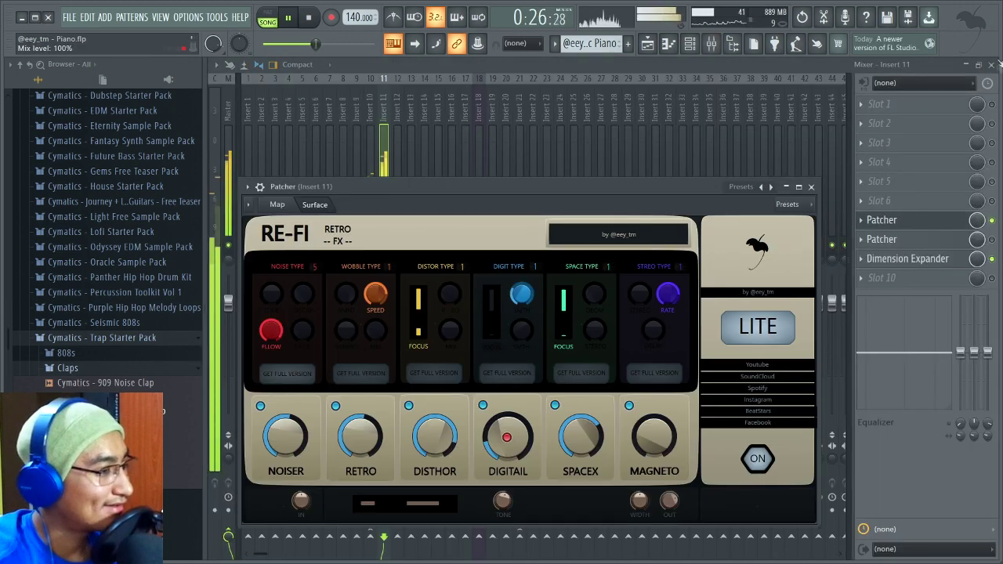
pyautogui.press('F9')
# Reposition the RE-FI patcher window, briefly opening and dismissing its options menu
pyautogui.click(246, 187)
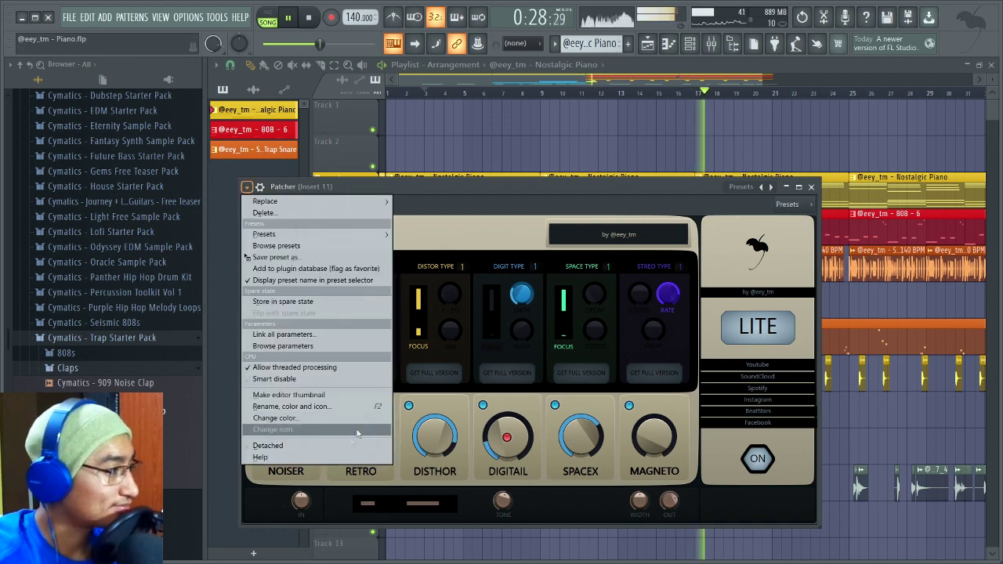
pyautogui.click(527, 234)
pyautogui.moveTo(541, 191); pyautogui.dragTo(633, 207)
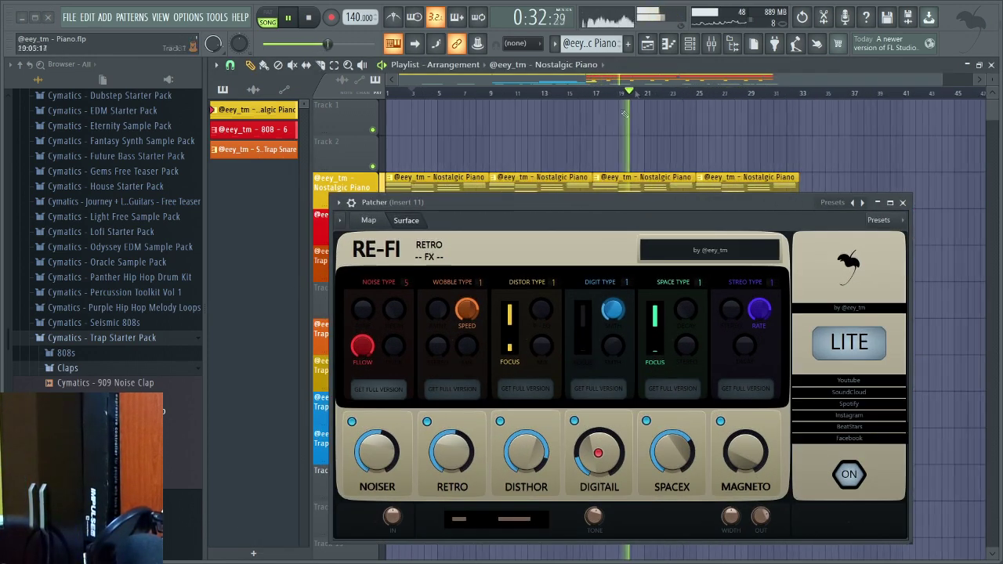
pyautogui.press('F9')
pyautogui.moveTo(506, 207)
pyautogui.mouseDown()
pyautogui.moveTo(524, 380)
pyautogui.moveTo(510, 194)
pyautogui.mouseUp()
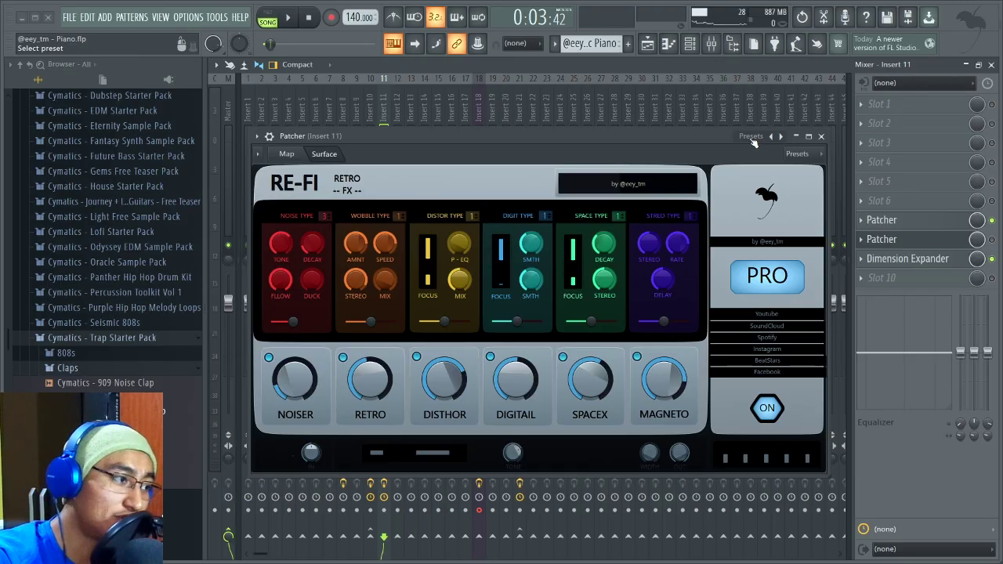
# Open the RE-FI Patcher's presets list in FL Studio
pyautogui.click(751, 138)
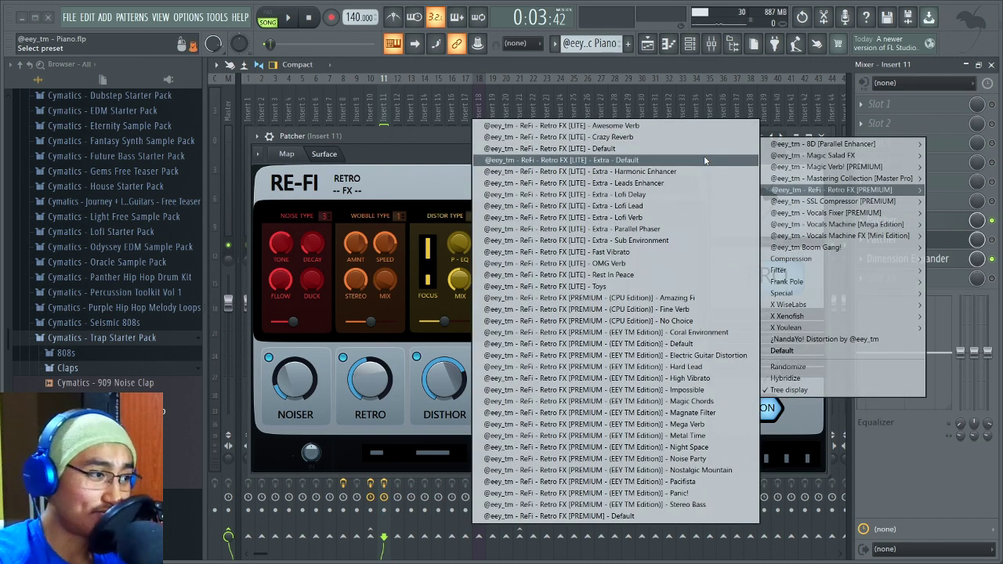
# Load and audition the Awesome Verb preset, then the PREMIUM Magic Chords preset
pyautogui.click(659, 135)
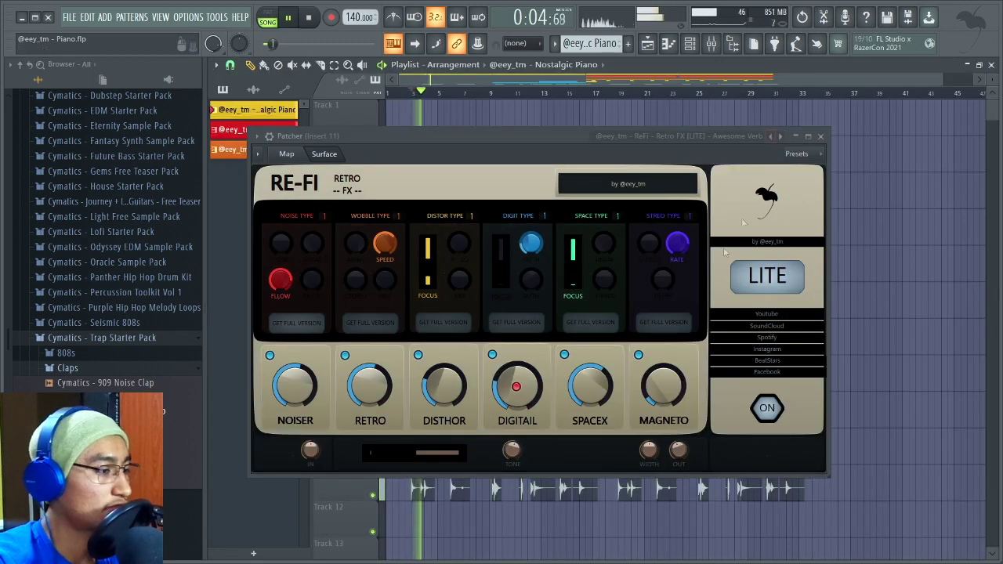
pyautogui.press('space')
pyautogui.click(749, 136)
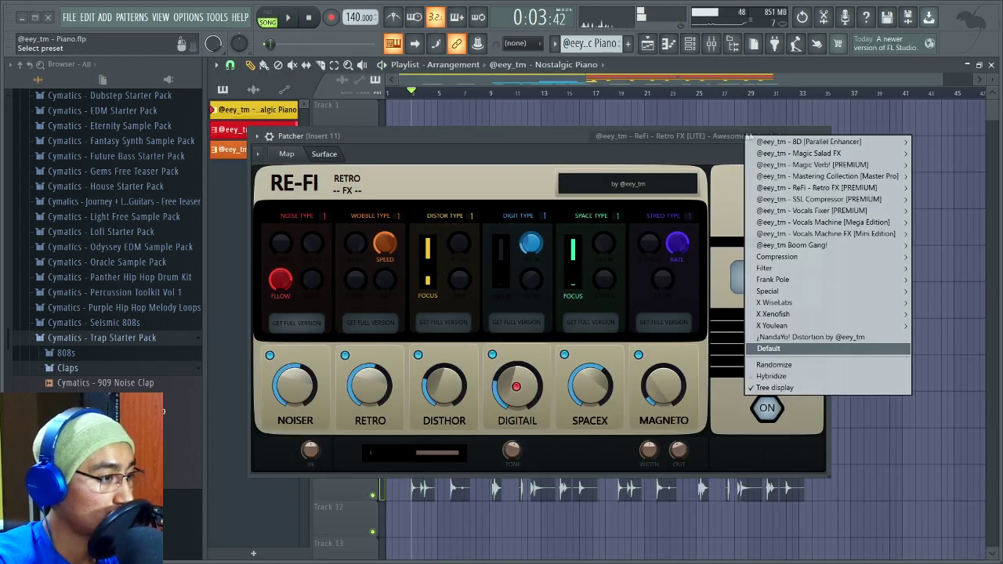
pyautogui.moveTo(819, 188)
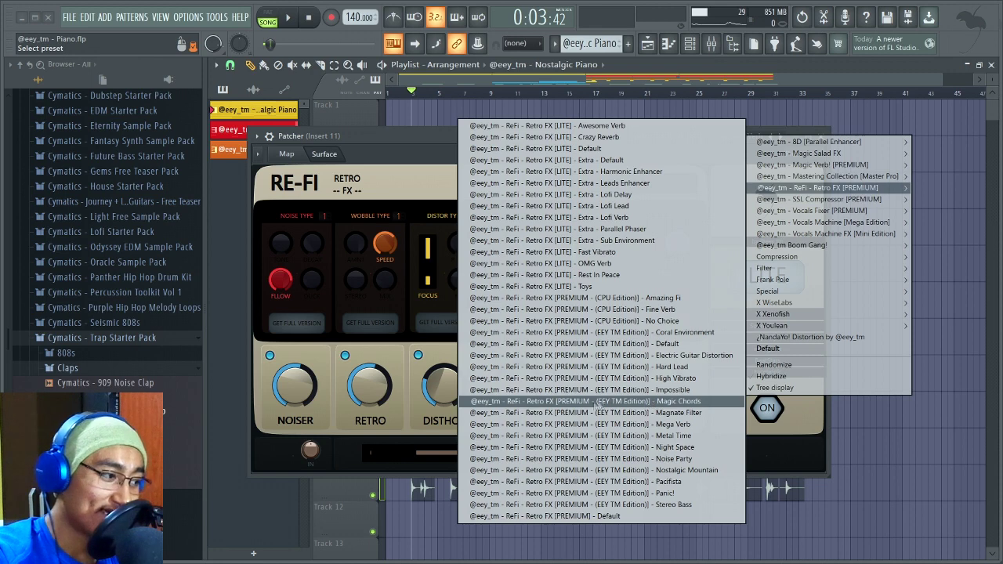
pyautogui.click(680, 404)
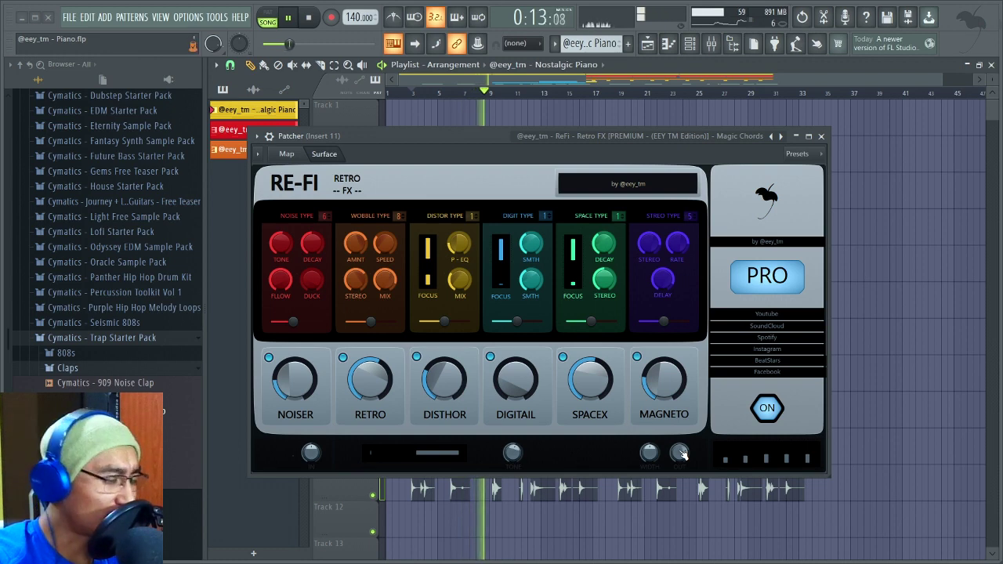
pyautogui.press('space')
# Load and play the Extra - Lofi Verb preset, nudging the RE-FI window left
pyautogui.click(727, 137)
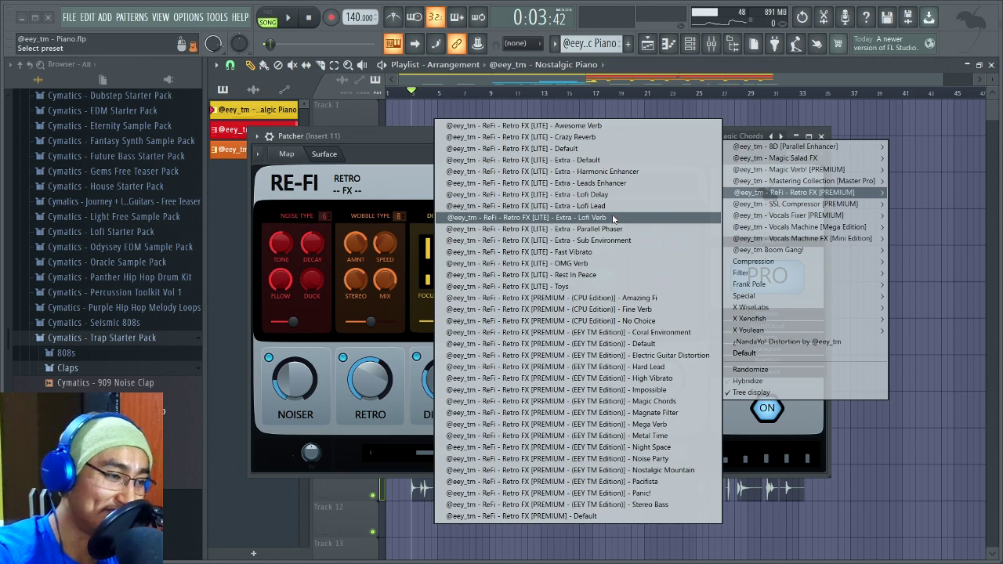
pyautogui.click(614, 219)
pyautogui.press('space')
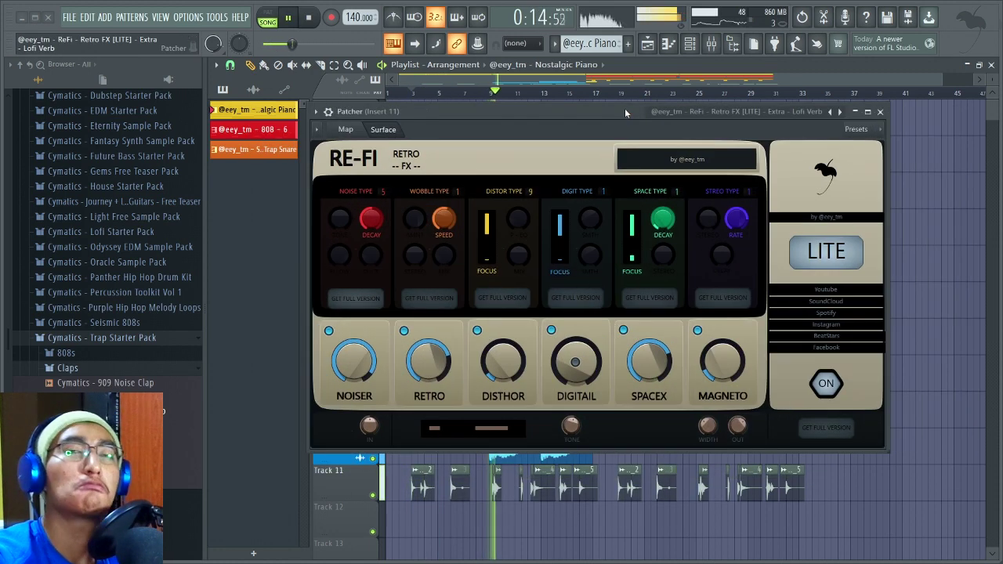
pyautogui.moveTo(624, 112); pyautogui.dragTo(619, 113)
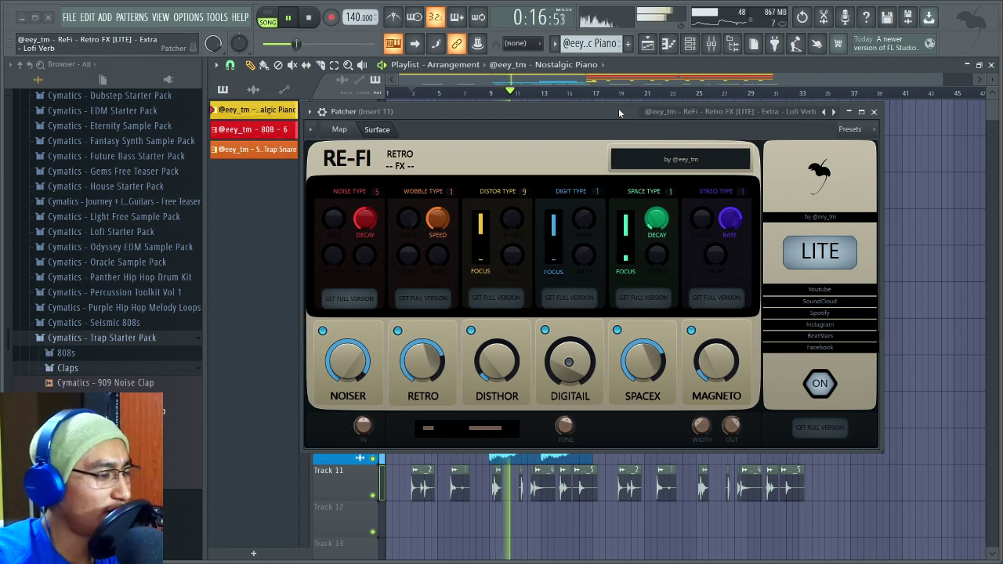
pyautogui.press('space')
pyautogui.click(850, 129)
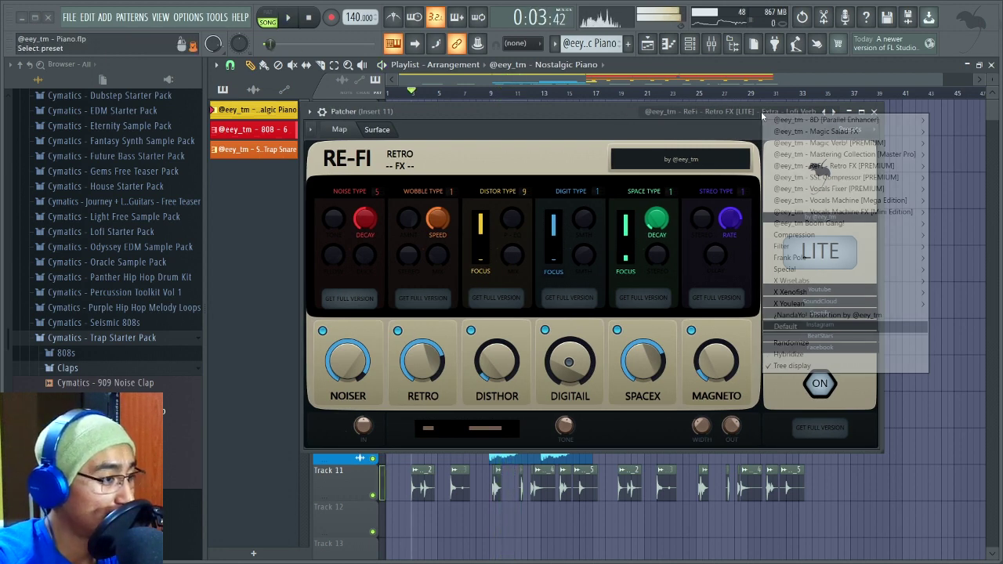
pyautogui.moveTo(860, 166)
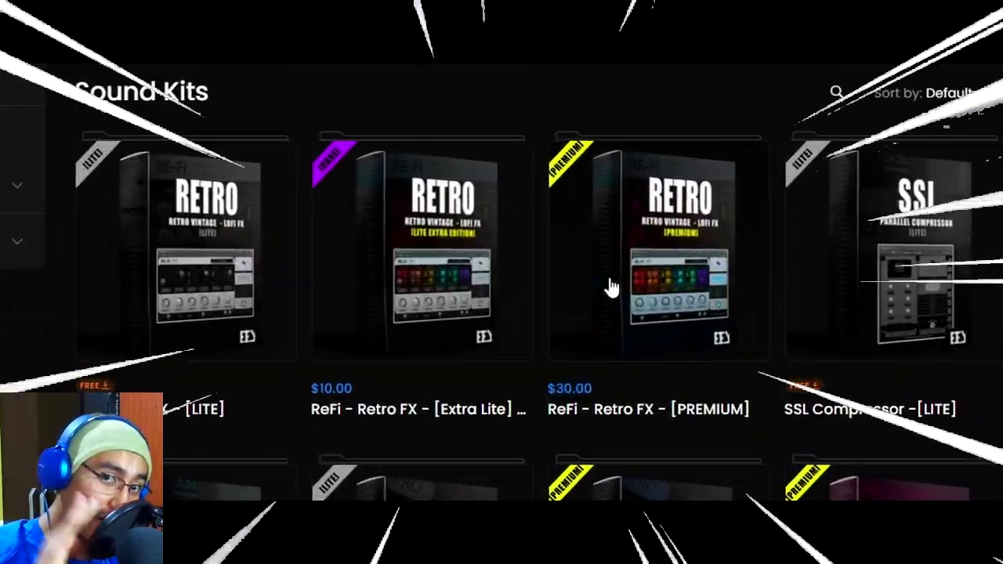
# Open the ReFi - Retro FX - [PREMIUM] kit page and play its first preview sample
pyautogui.click(611, 288)
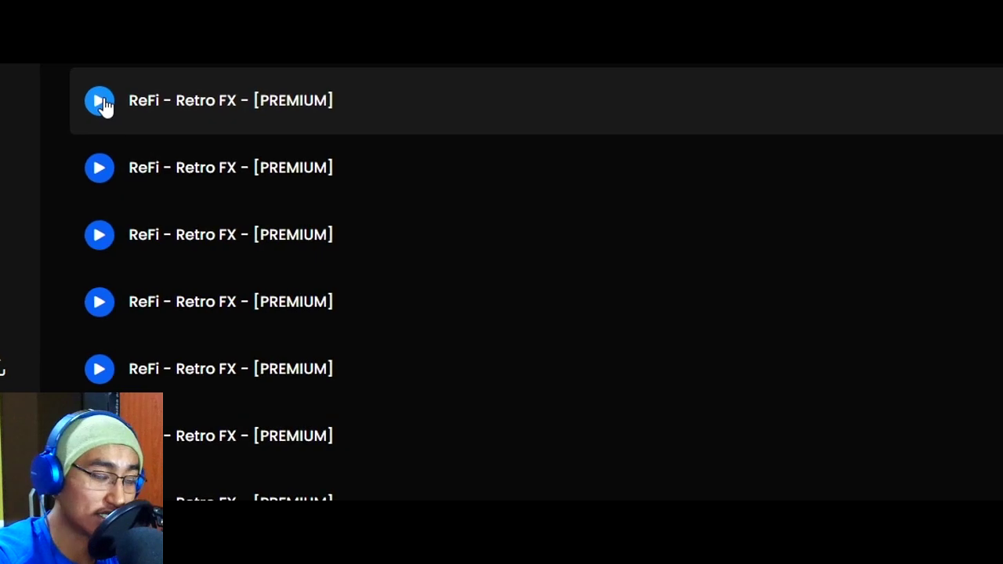
pyautogui.click(105, 103)
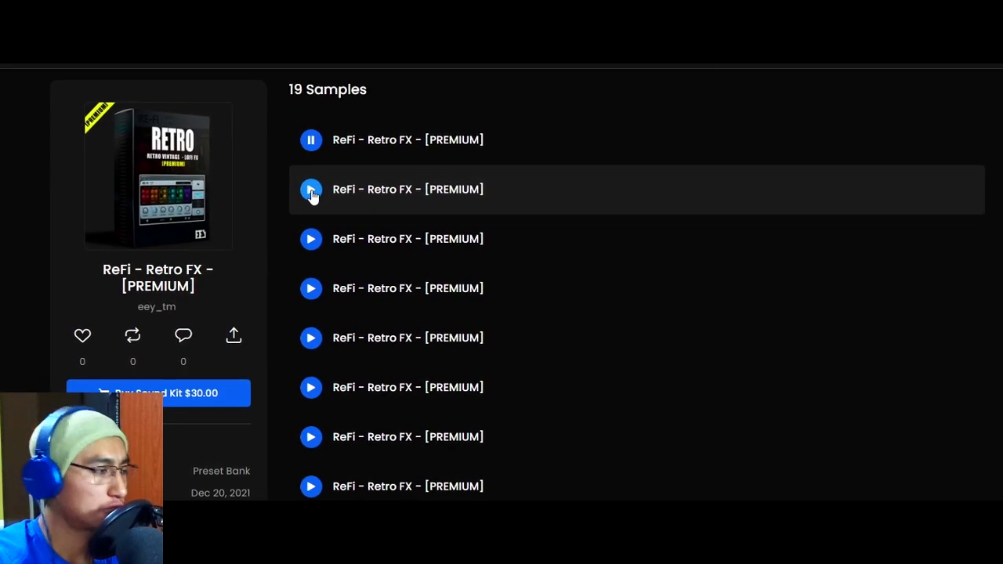
# Preview the PREMIUM kit's second and fifth samples and like the kit
pyautogui.click(318, 190)
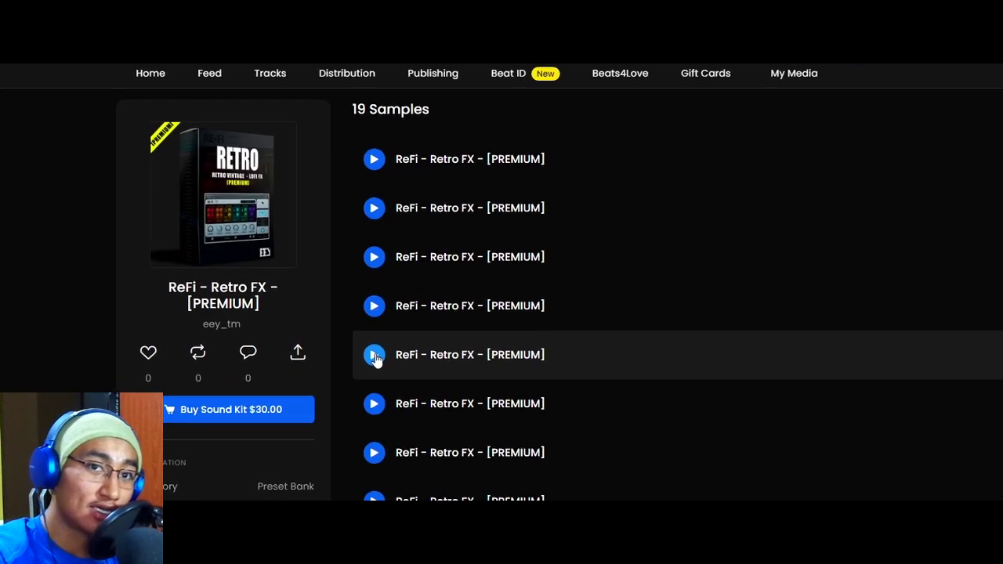
pyautogui.click(351, 342)
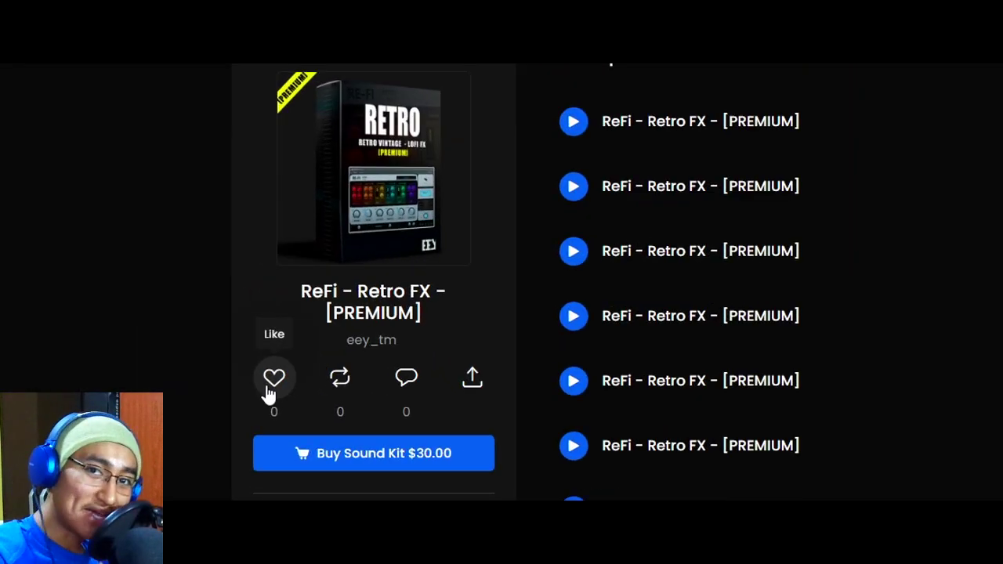
pyautogui.click(272, 382)
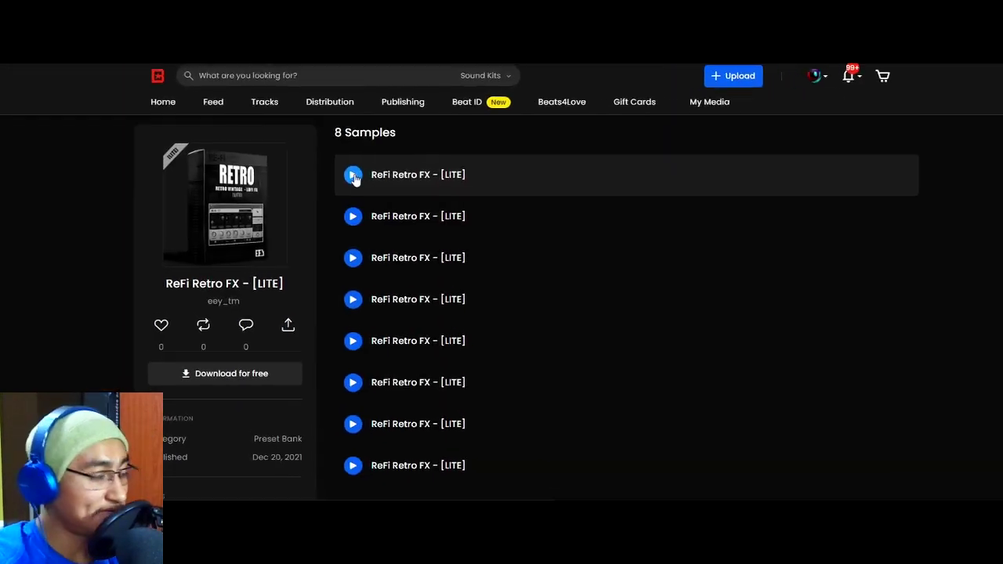
# Play the first two LITE samples, then the first two Extra Lite samples
pyautogui.click(410, 165)
pyautogui.click(411, 215)
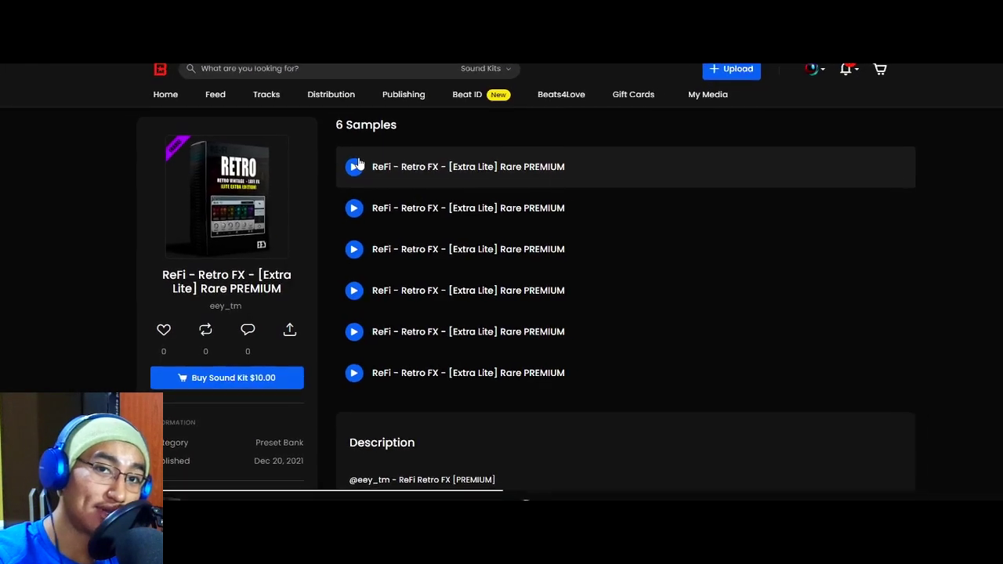
pyautogui.click(369, 158)
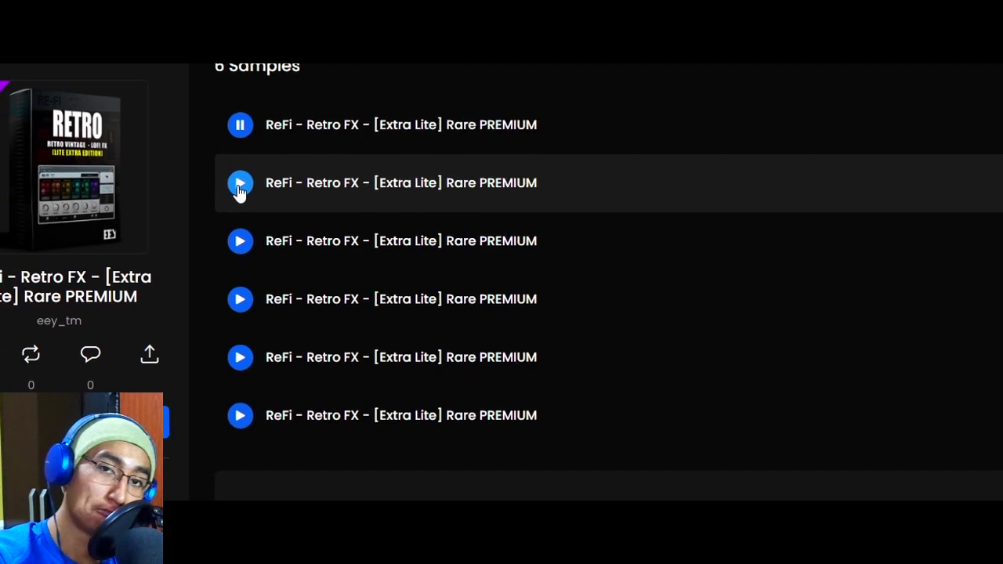
pyautogui.click(279, 189)
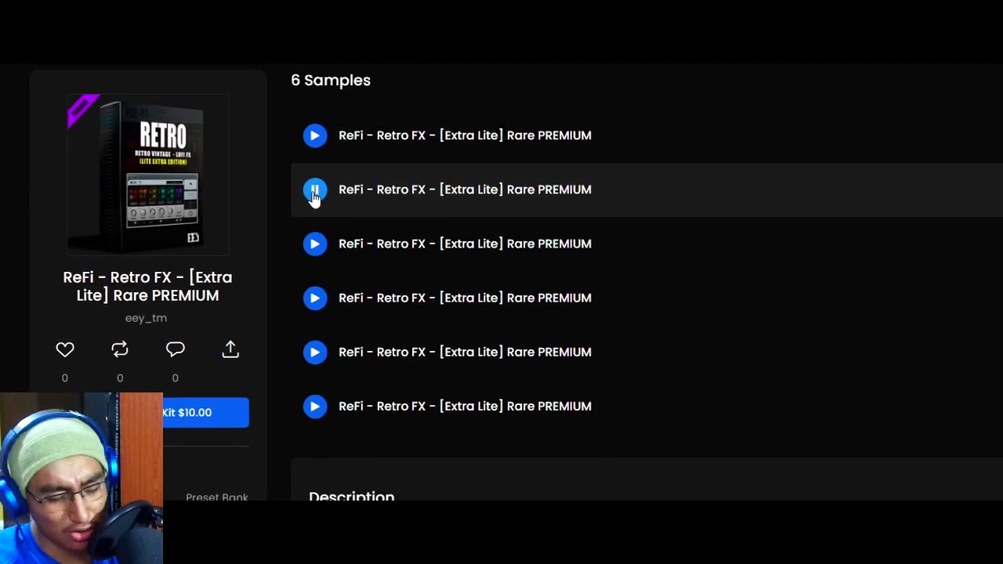